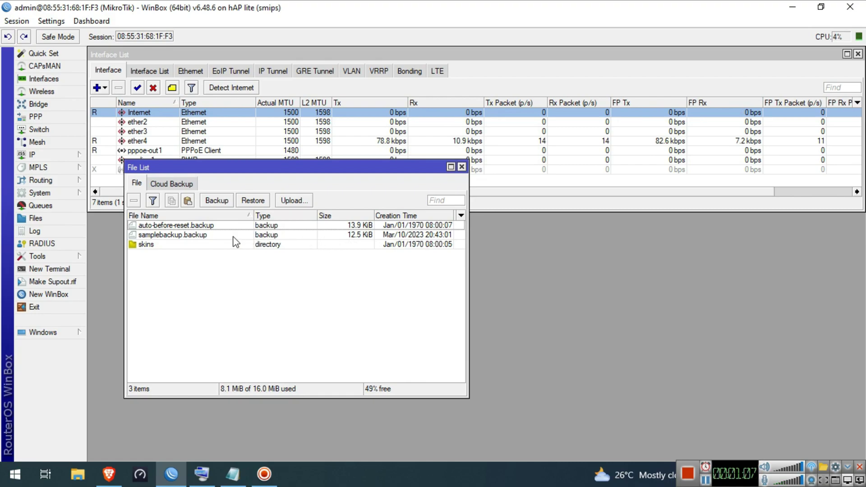
# Select samplebackup.backup in the File List, restore WinBox to a smaller window, and place the Saved Pictures folder in File Explorer beside it
pyautogui.click(234, 237)
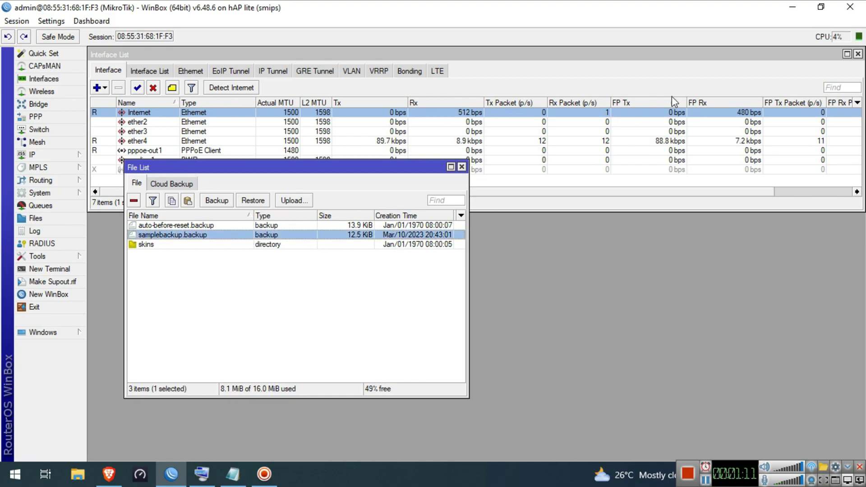
pyautogui.click(822, 7)
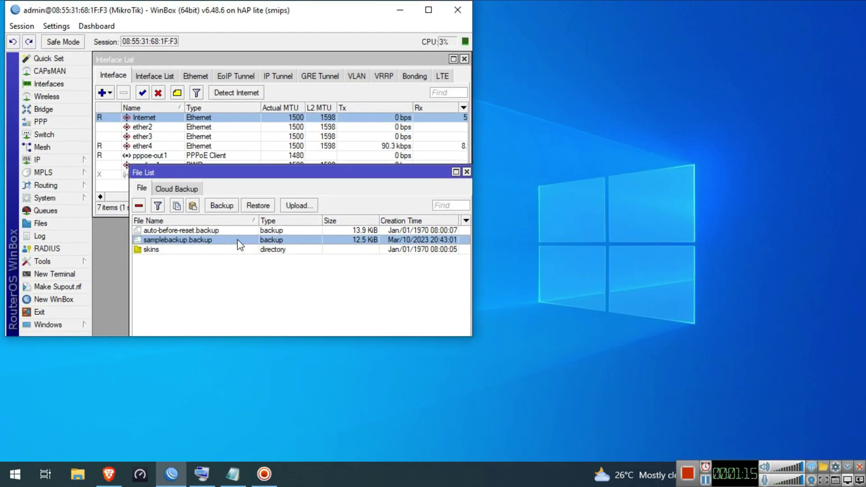
pyautogui.rightClick(586, 196)
pyautogui.click(515, 373)
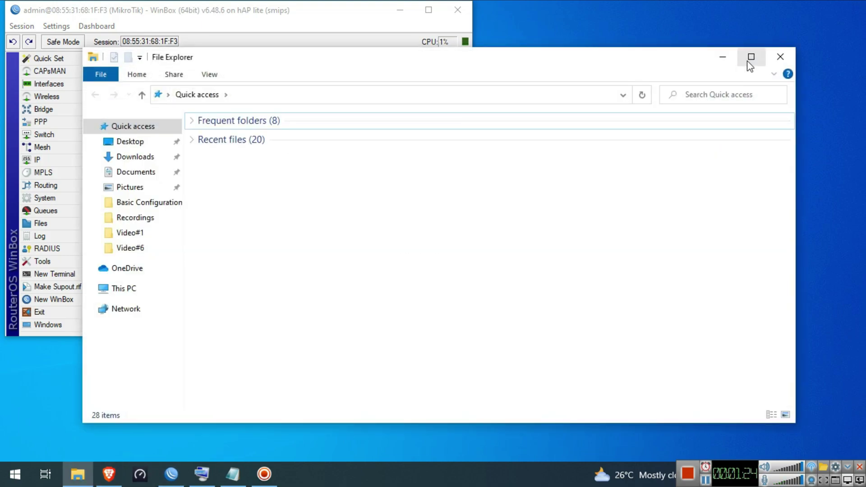
pyautogui.click(750, 56)
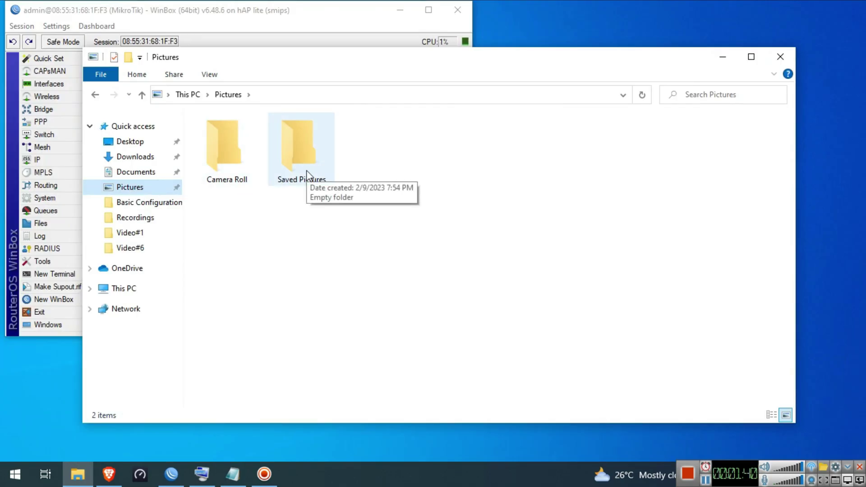
pyautogui.doubleClick(304, 176)
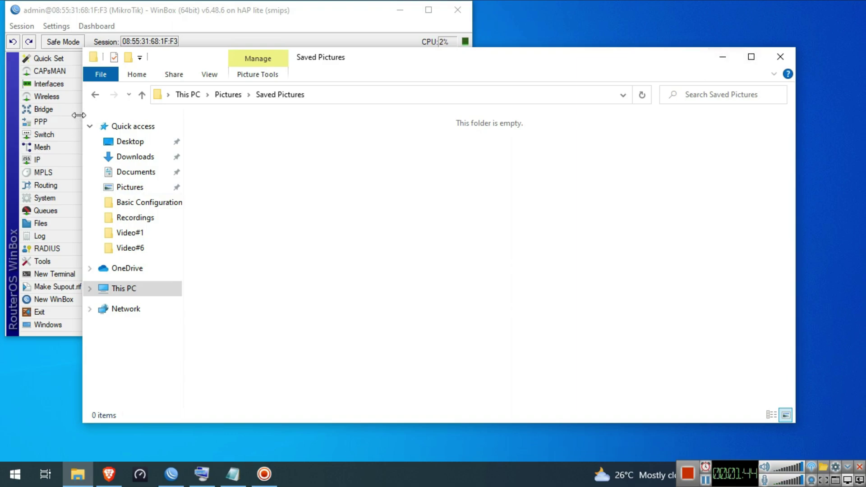
pyautogui.moveTo(79, 116); pyautogui.dragTo(454, 118)
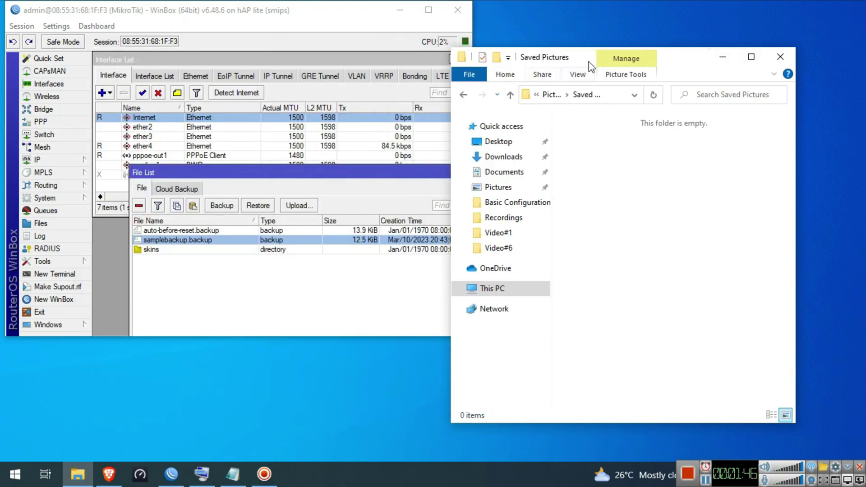
pyautogui.moveTo(590, 63); pyautogui.dragTo(613, 18)
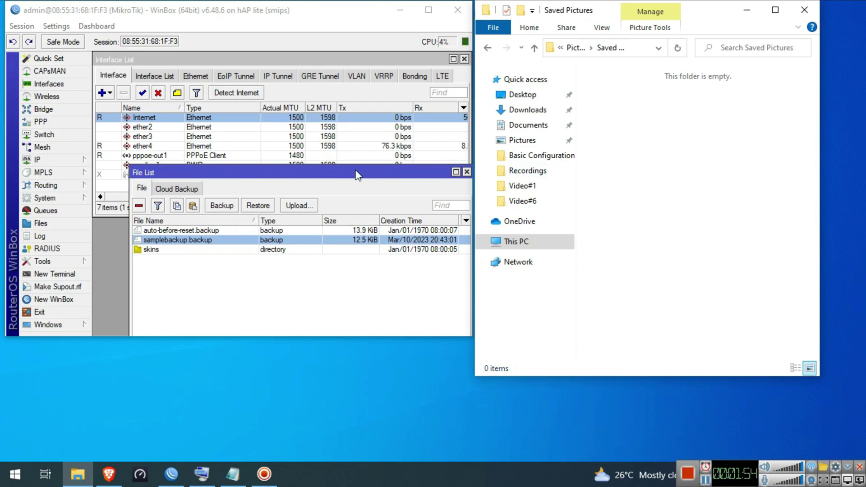
pyautogui.click(346, 15)
pyautogui.doubleClick(345, 15)
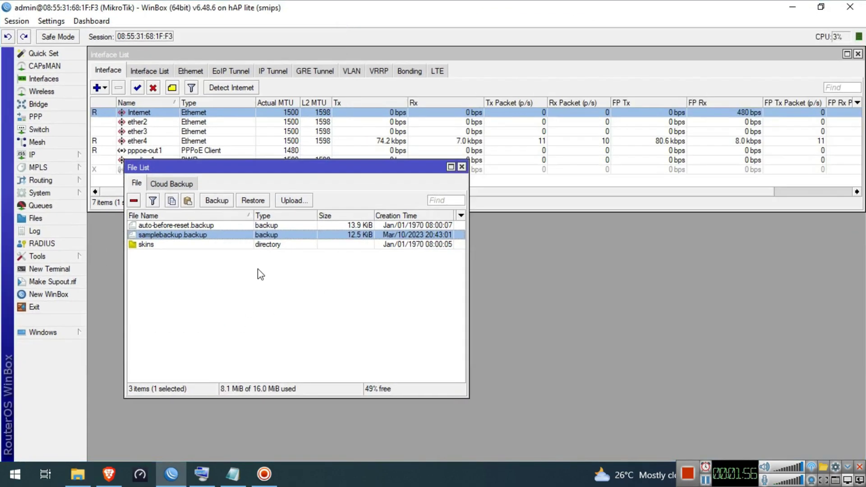
pyautogui.click(77, 474)
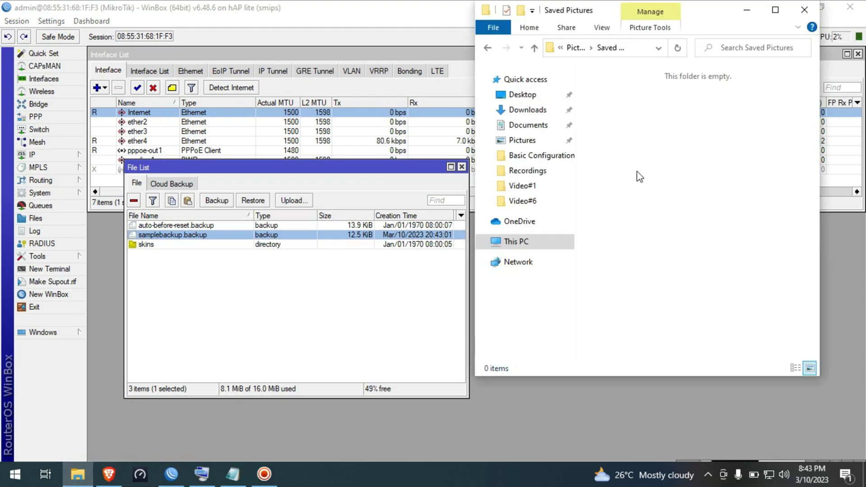
pyautogui.click(254, 241)
pyautogui.moveTo(254, 240); pyautogui.dragTo(358, 240)
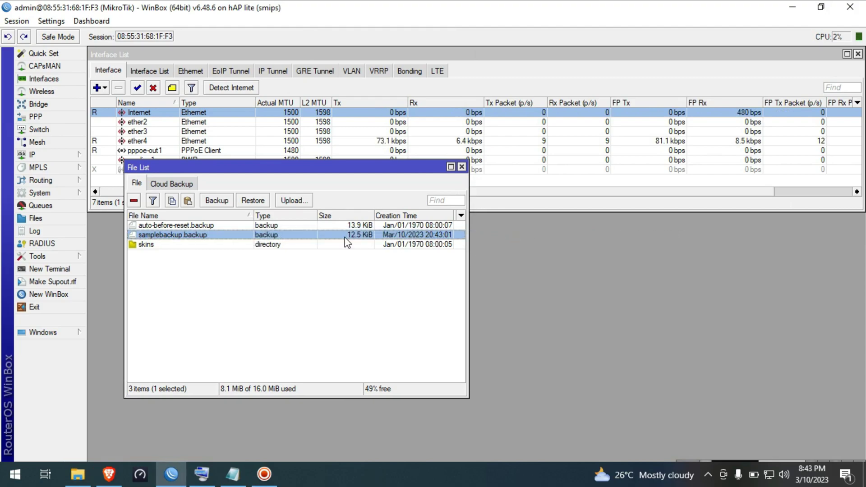
pyautogui.click(821, 7)
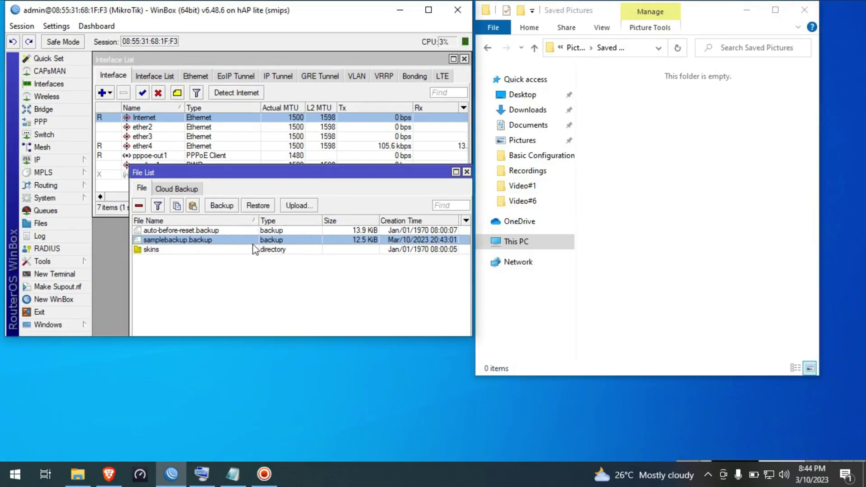
# Copy samplebackup.backup from the router's File List into the Saved Pictures folder and check its file type in the file properties
pyautogui.moveTo(253, 241); pyautogui.dragTo(667, 267)
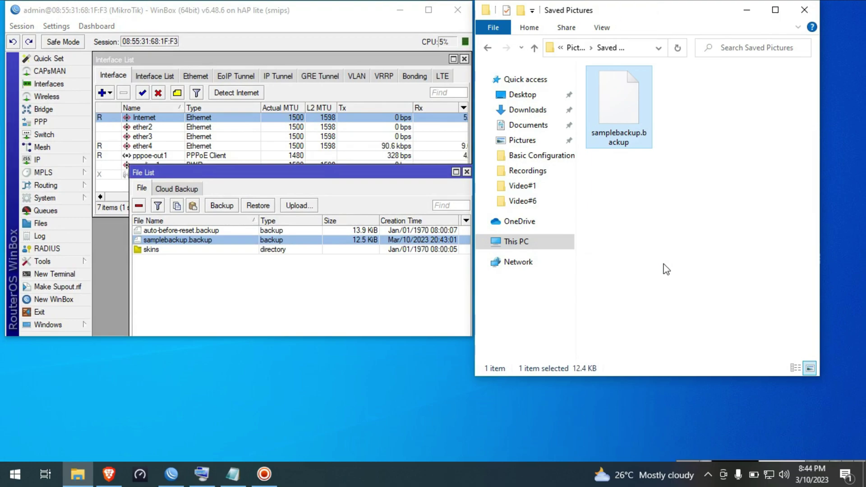
pyautogui.rightClick(626, 122)
pyautogui.click(652, 386)
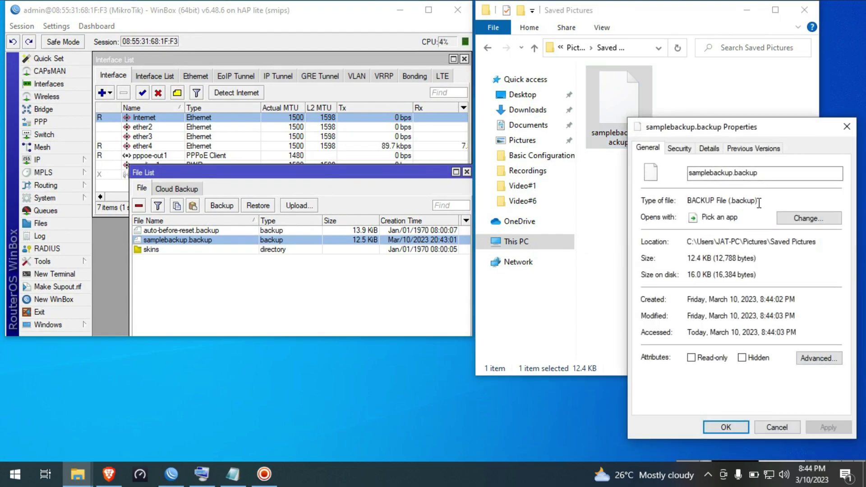
pyautogui.moveTo(760, 204); pyautogui.dragTo(726, 206)
pyautogui.click(722, 428)
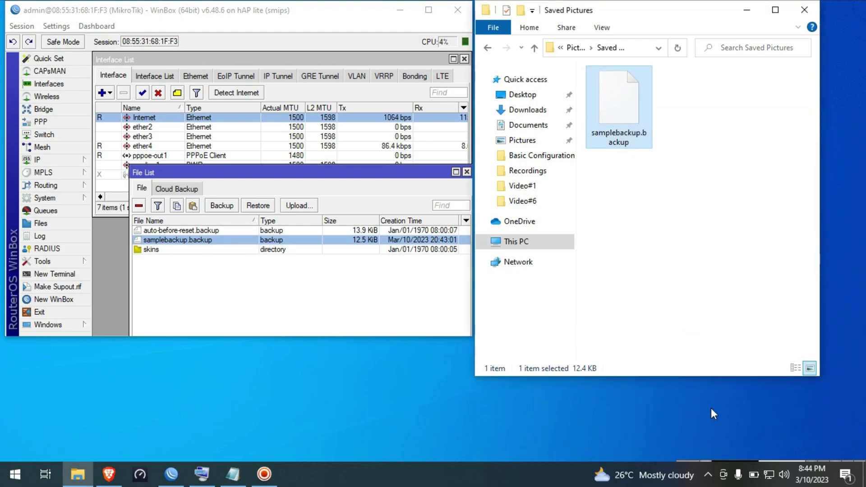
# Close the Saved Pictures folder and the router's File List, with WinBox maximized
pyautogui.click(805, 9)
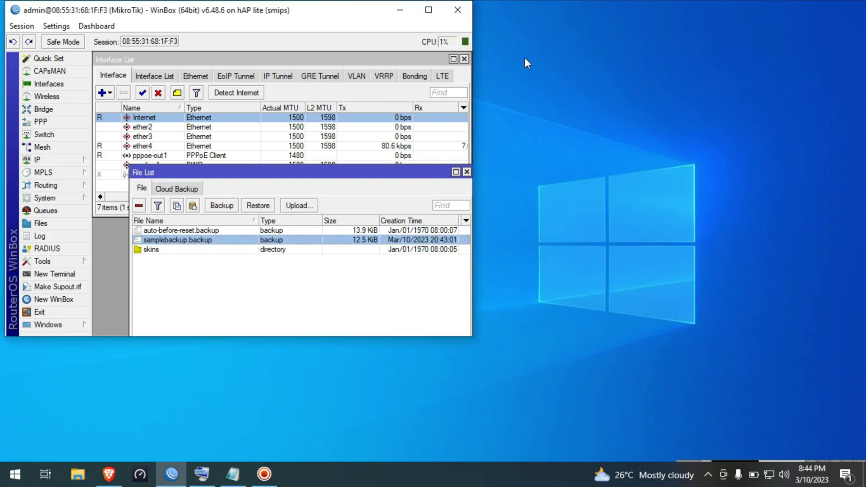
pyautogui.click(429, 10)
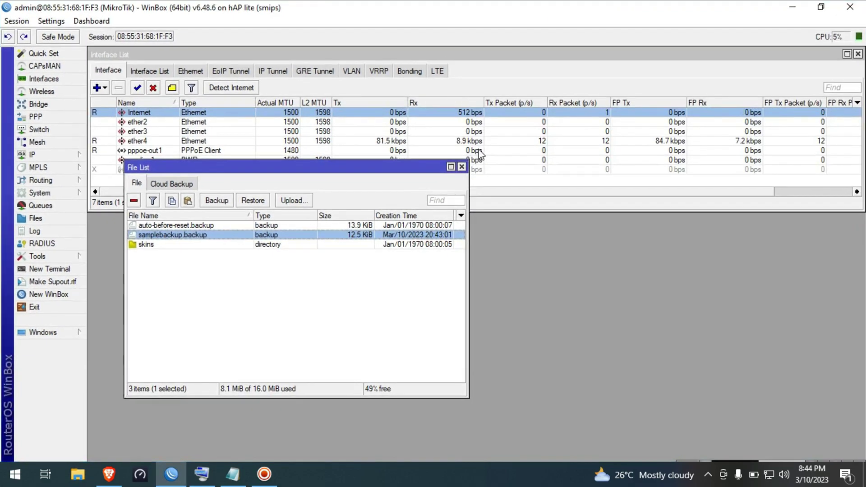
pyautogui.click(462, 168)
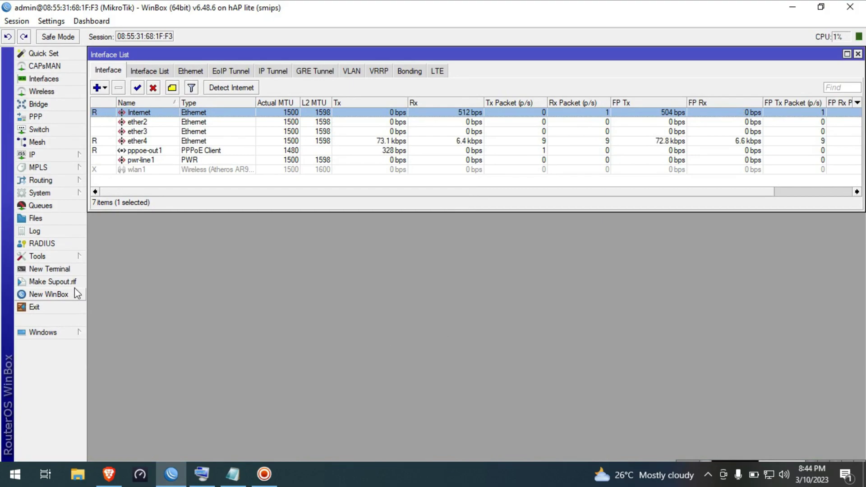
# Open a router terminal and run the command "export compact file=samplebackup" copied from the Notepad notes
pyautogui.click(69, 270)
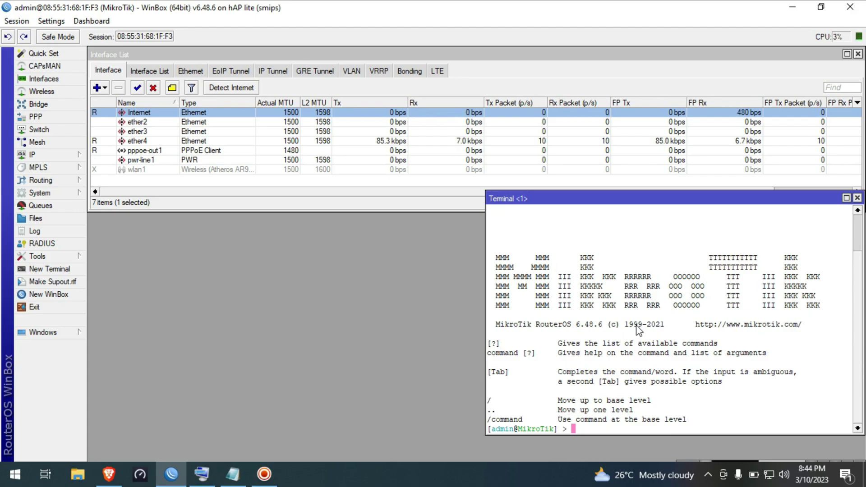
pyautogui.click(232, 474)
pyautogui.moveTo(344, 41); pyautogui.dragTo(5, 46)
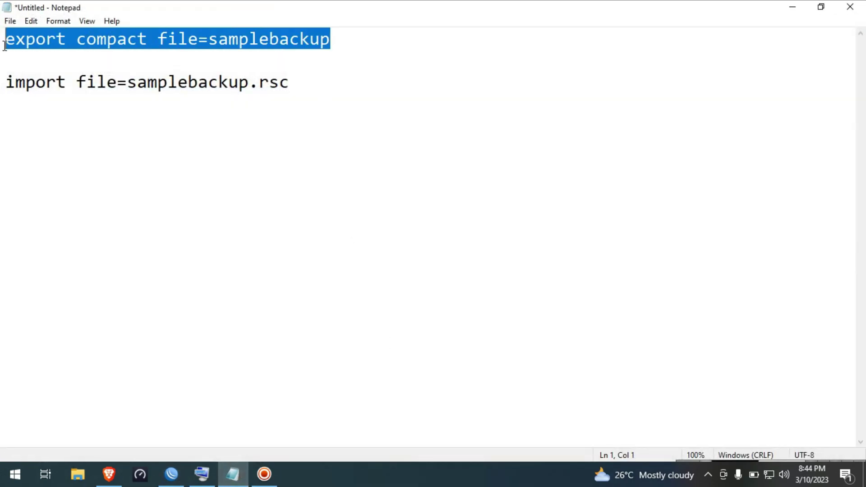
pyautogui.rightClick(14, 43)
pyautogui.click(46, 84)
pyautogui.click(791, 9)
pyautogui.rightClick(728, 427)
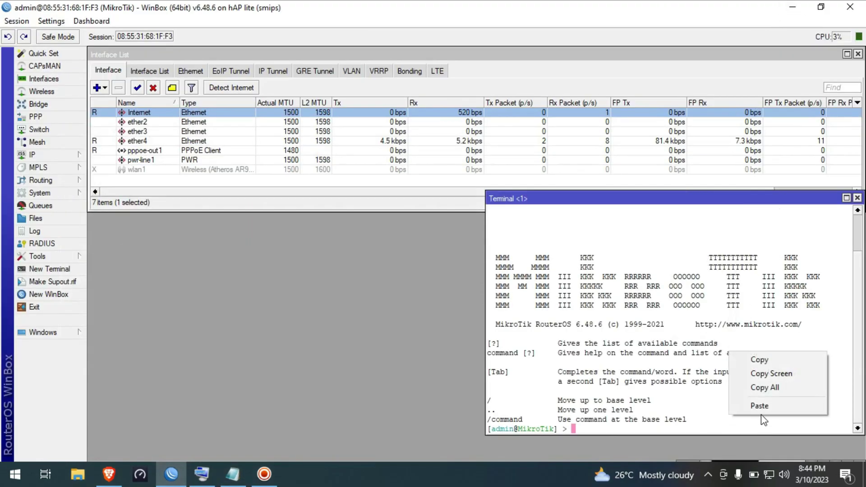
pyautogui.click(767, 408)
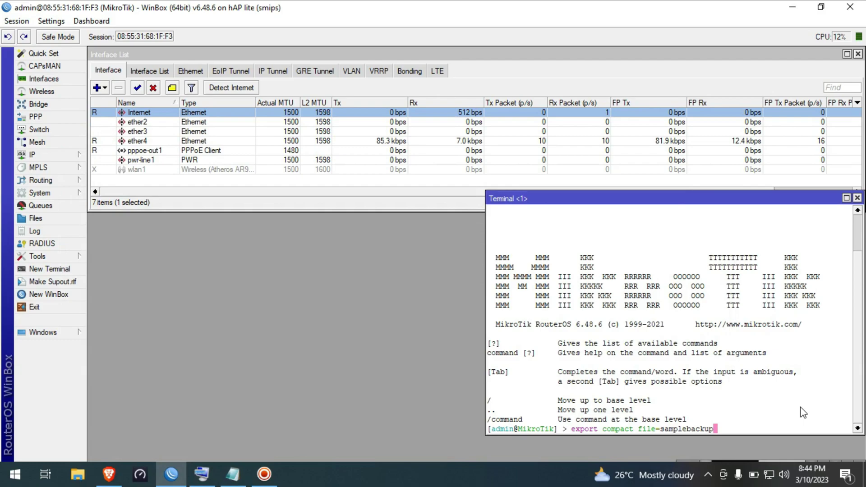
pyautogui.press('Return')
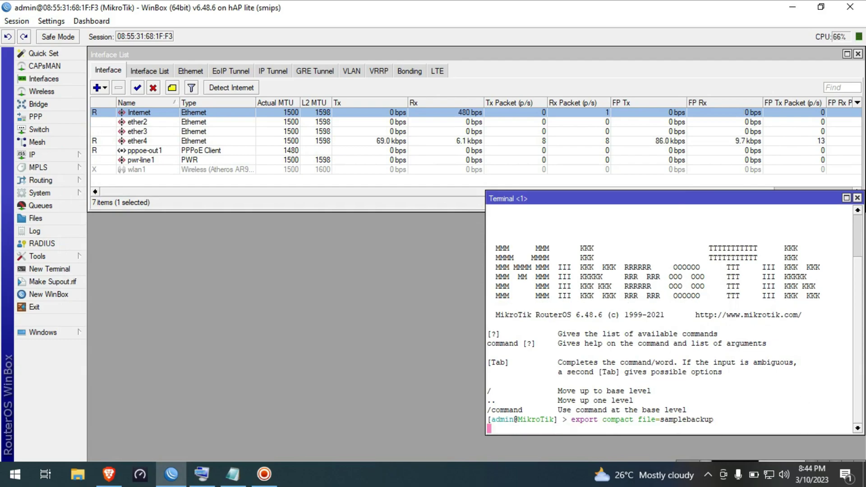
pyautogui.click(264, 474)
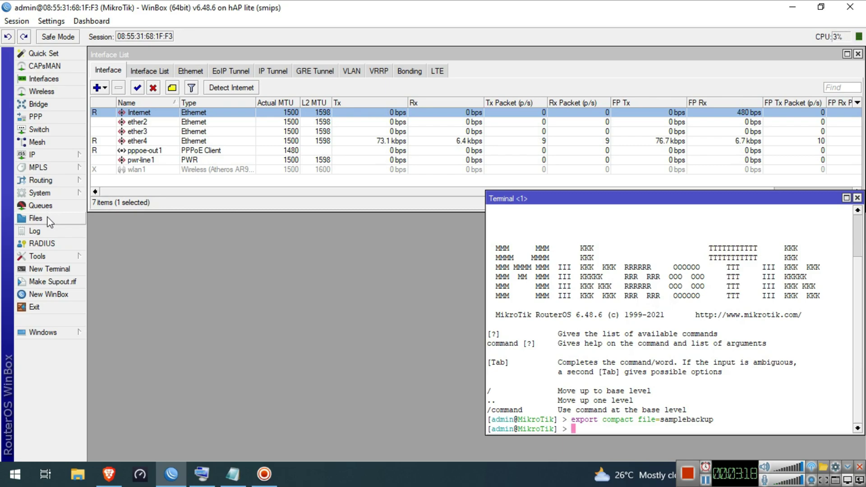
# Copy samplebackup.rsc from the router's File List into the Saved Pictures folder on the PC
pyautogui.click(36, 218)
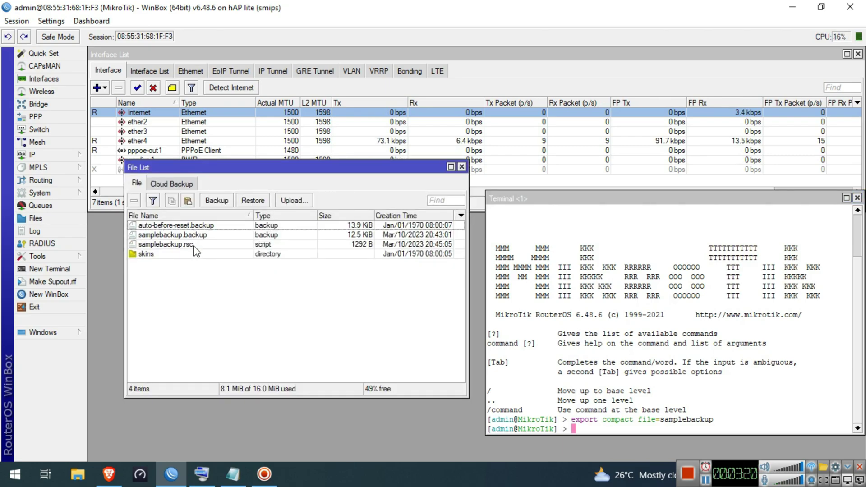
pyautogui.click(195, 247)
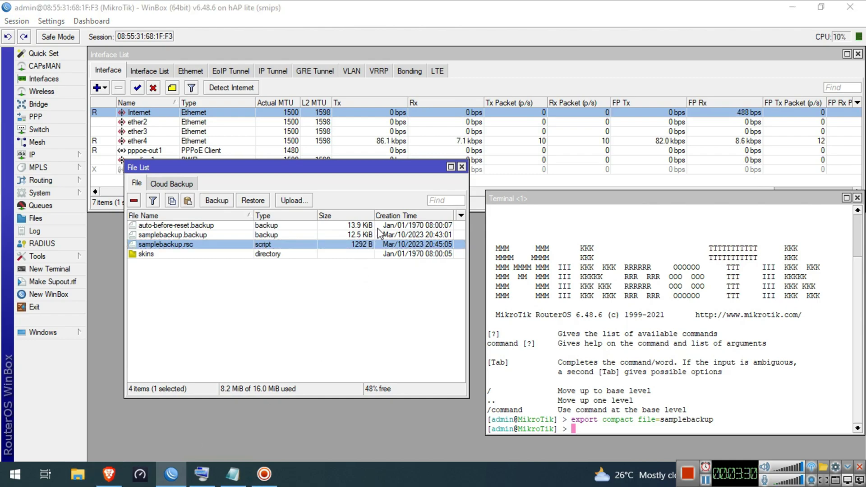
pyautogui.press('super+e')
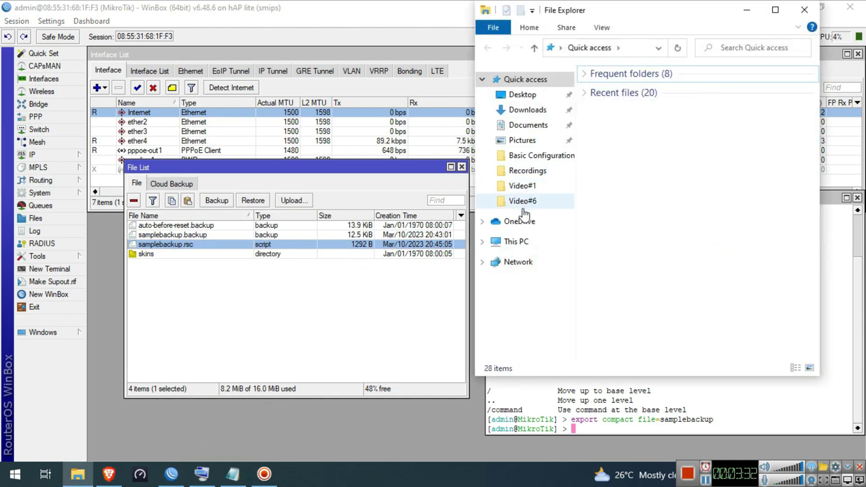
pyautogui.click(526, 145)
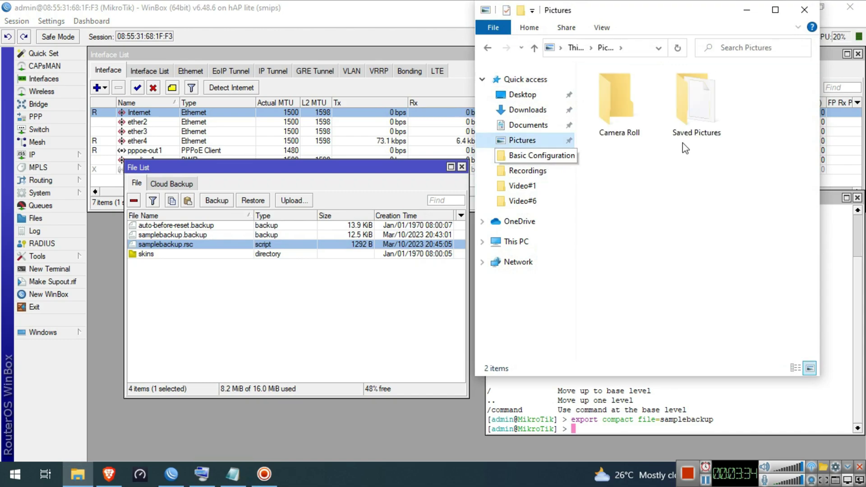
pyautogui.doubleClick(709, 105)
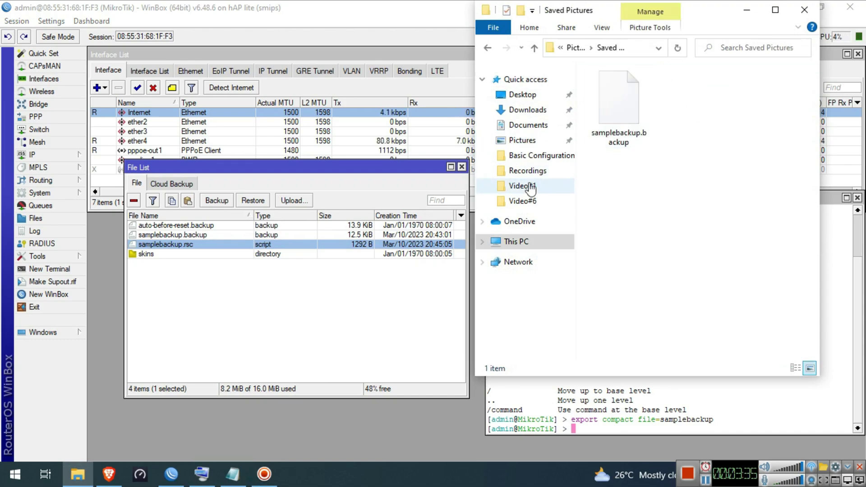
pyautogui.click(393, 18)
pyautogui.click(824, 8)
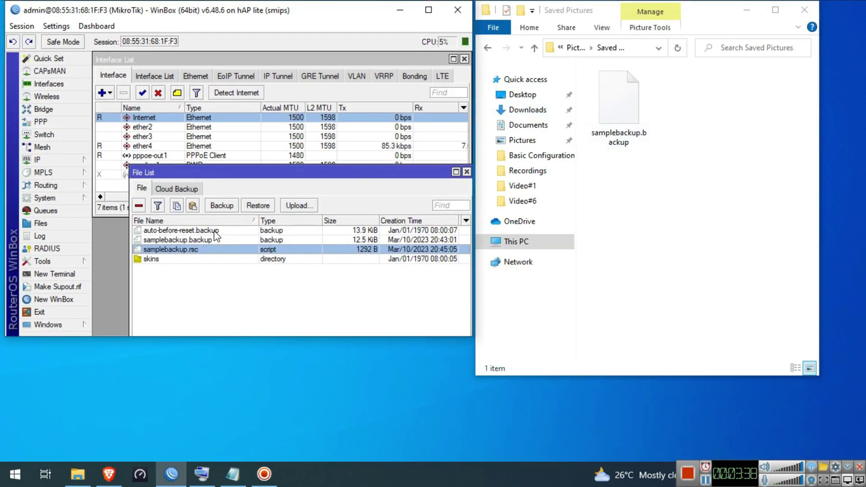
pyautogui.moveTo(204, 253); pyautogui.dragTo(680, 223)
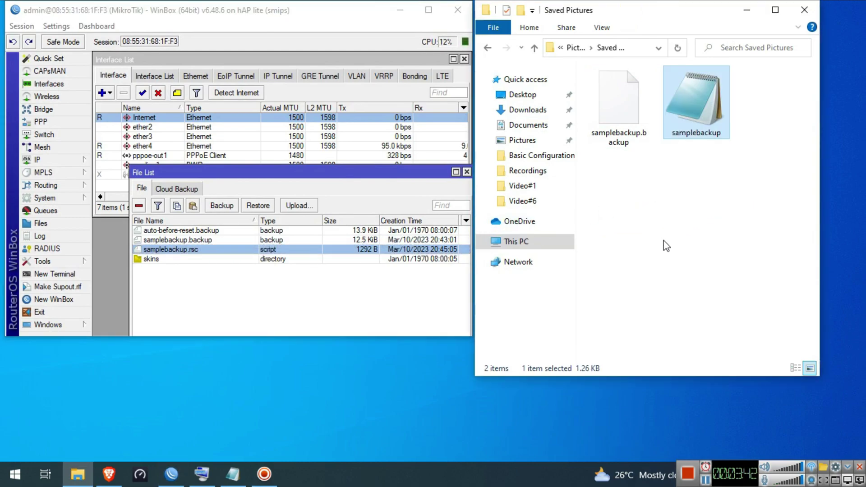
# Check the file type of the copied samplebackup script in its properties and close them
pyautogui.doubleClick(711, 103)
pyautogui.rightClick(717, 113)
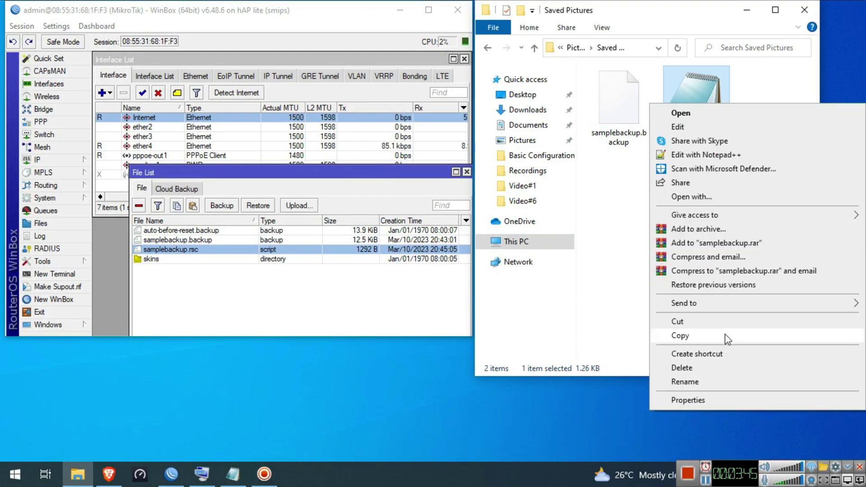
pyautogui.click(705, 404)
pyautogui.doubleClick(740, 189)
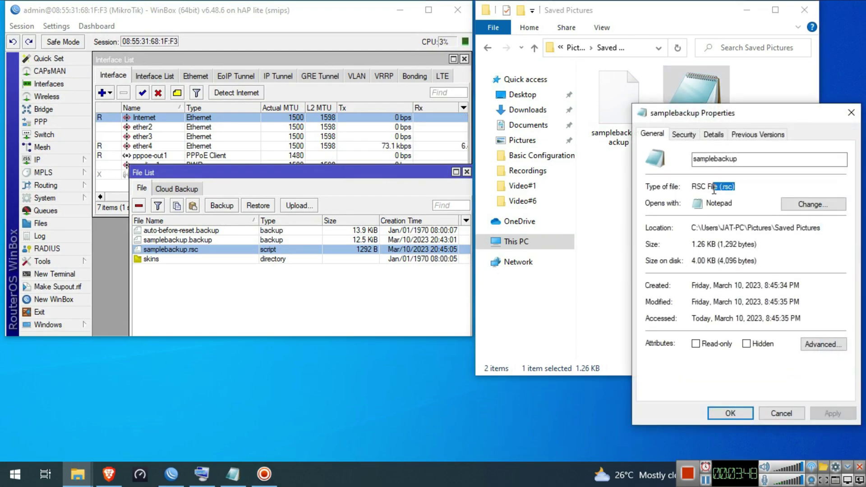
pyautogui.click(746, 188)
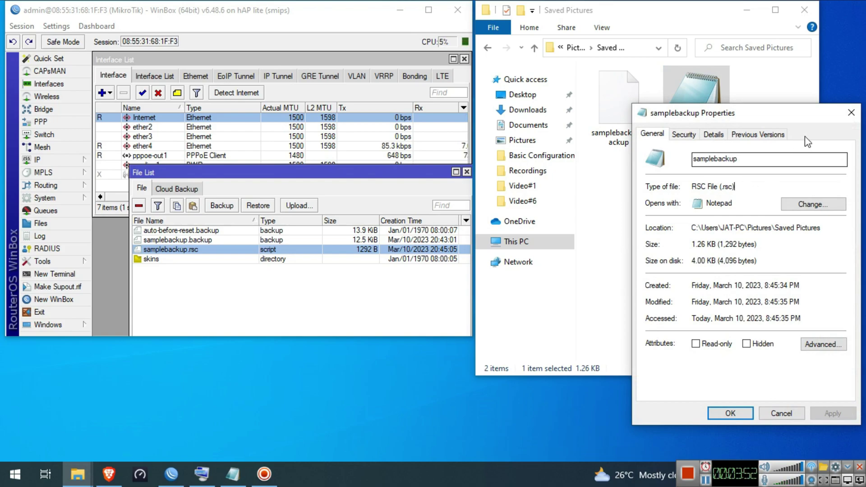
pyautogui.click(852, 112)
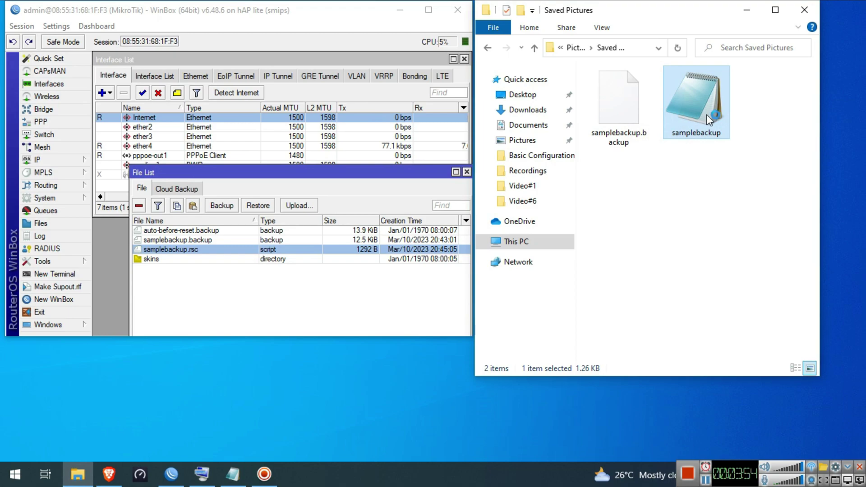
# Open the copied samplebackup script in a maximized Notepad window to examine its exported configuration commands
pyautogui.doubleClick(707, 115)
pyautogui.click(824, 58)
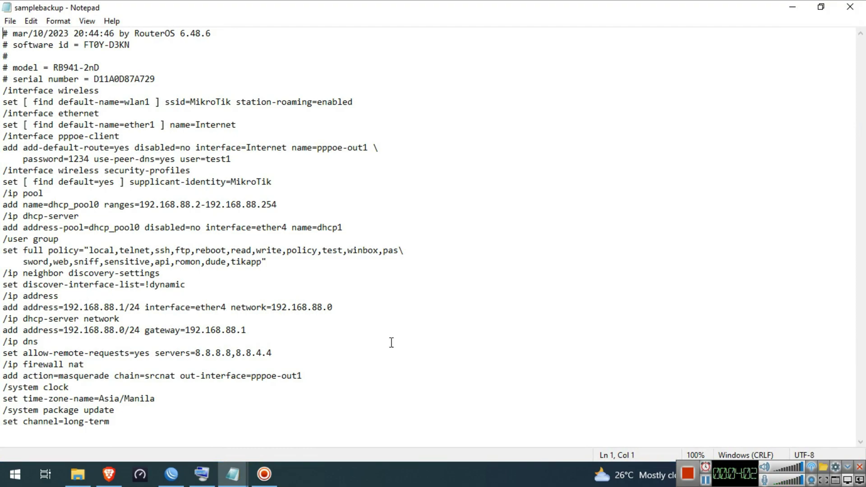
# Close the samplebackup script, minimize the Saved Pictures folder, maximize WinBox, and close its terminal and File List
pyautogui.click(851, 7)
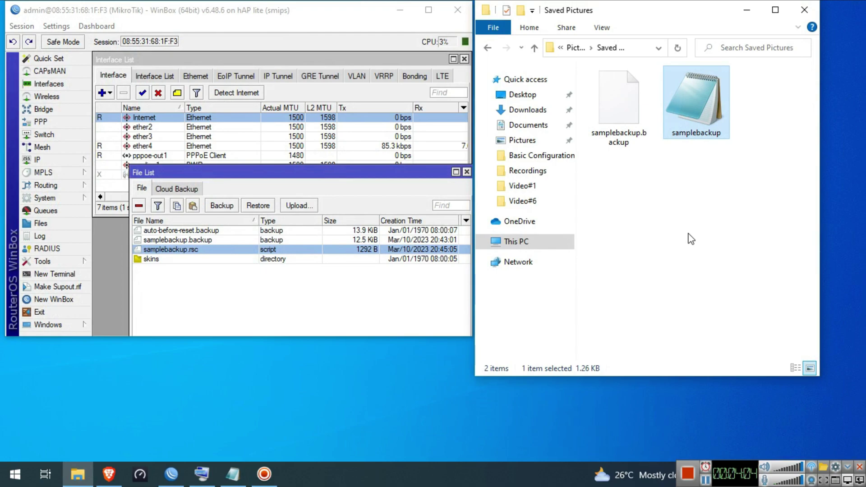
pyautogui.click(747, 9)
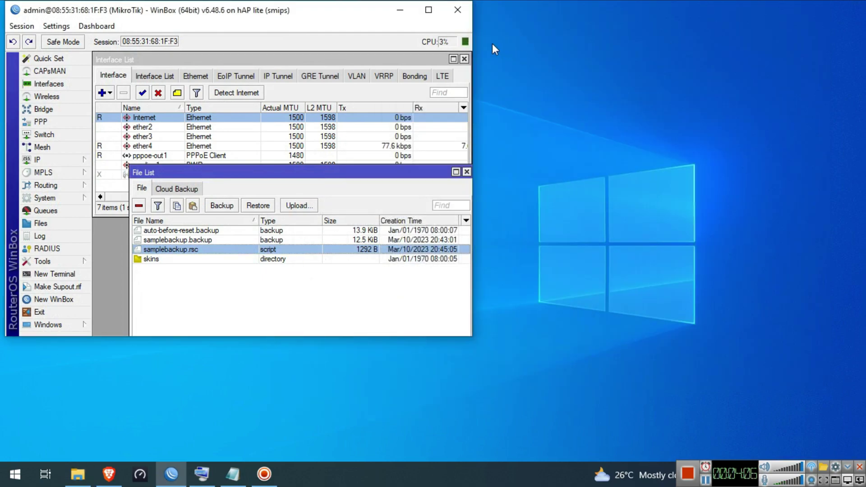
pyautogui.click(428, 10)
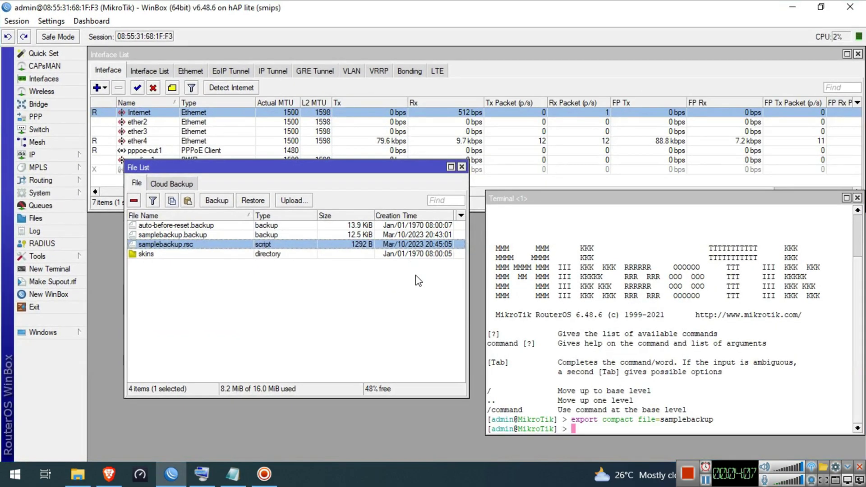
pyautogui.click(858, 198)
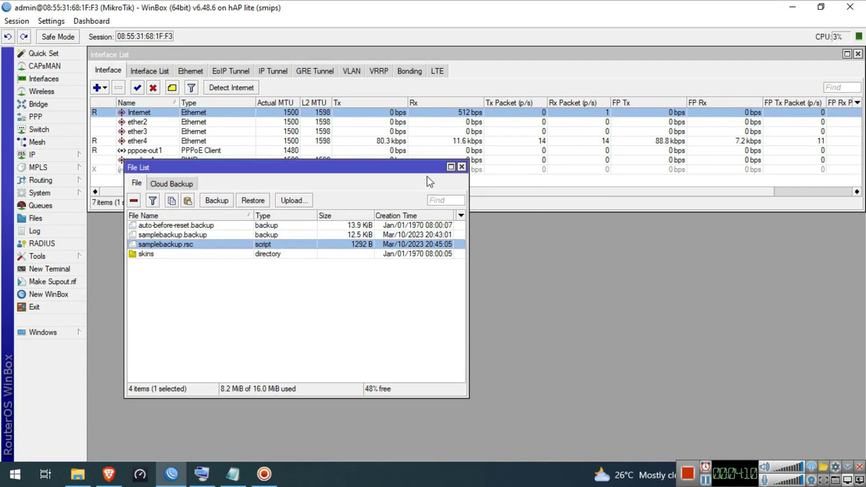
pyautogui.click(461, 167)
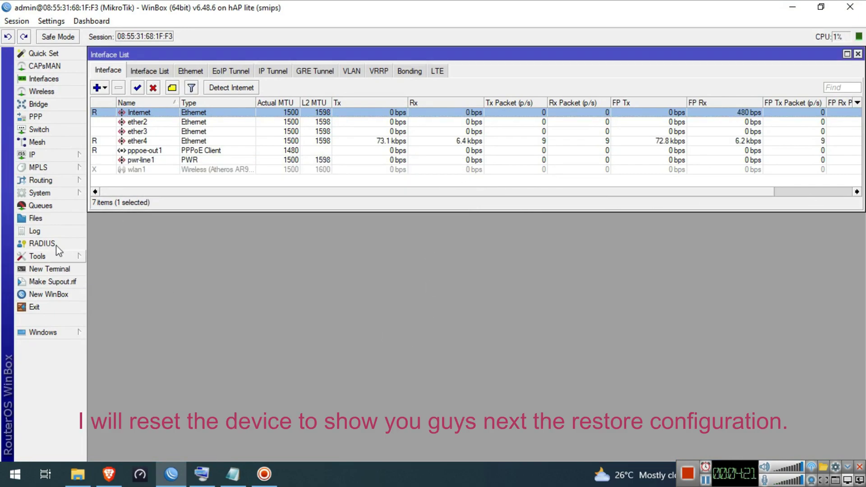
# Reset the router's configuration with No Default Configuration enabled, and reconnect to the router from the neighbors list once it reboots
pyautogui.click(32, 197)
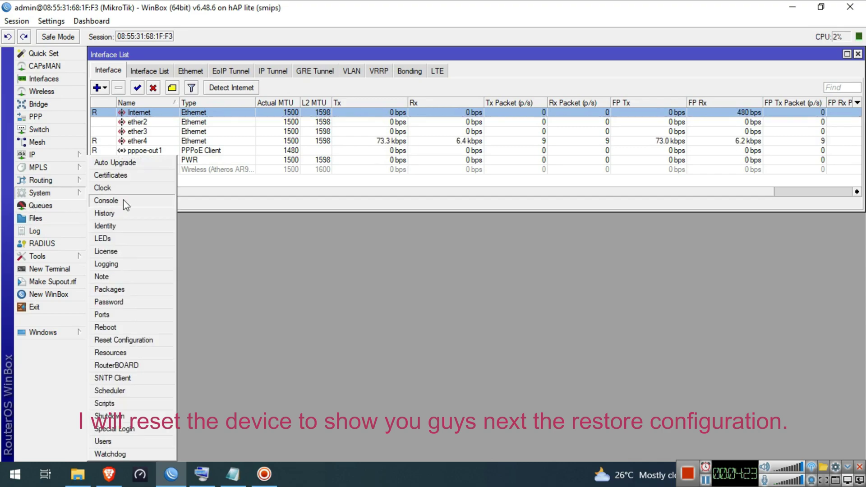
pyautogui.click(135, 340)
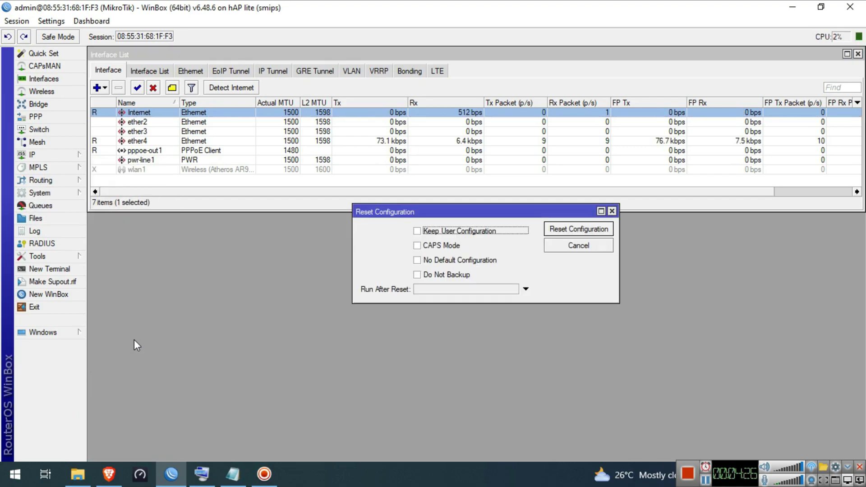
pyautogui.click(428, 260)
pyautogui.click(586, 229)
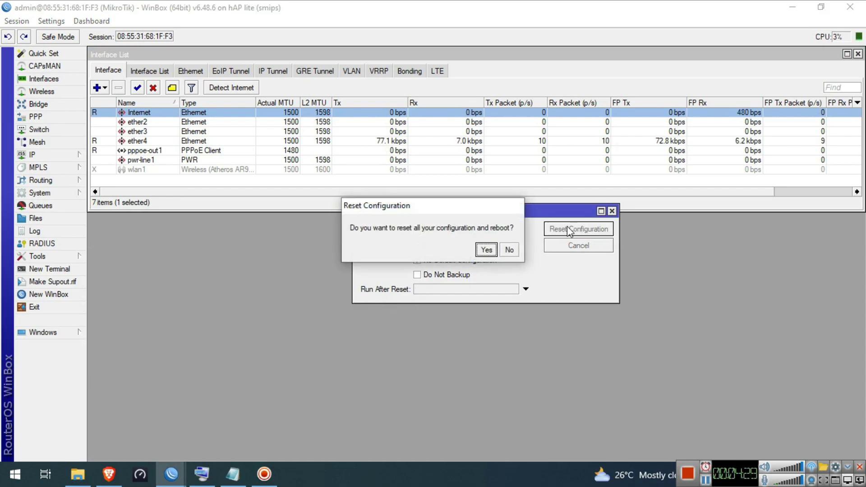
pyautogui.click(486, 250)
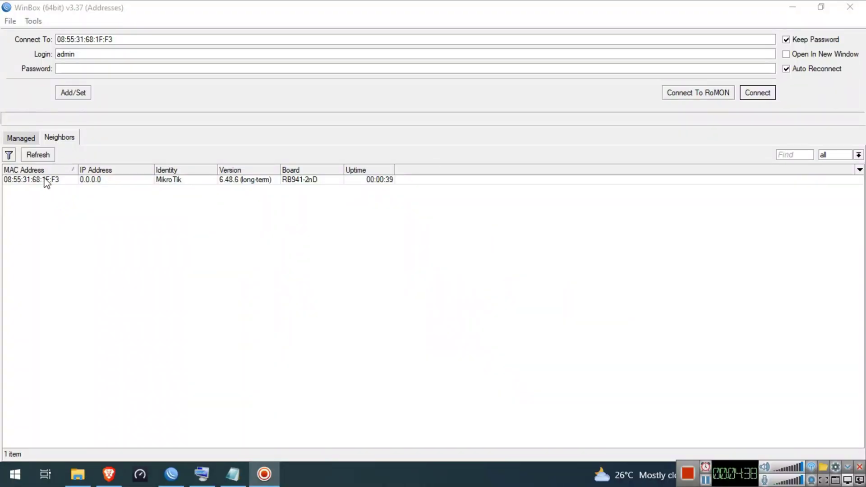
pyautogui.click(45, 180)
pyautogui.click(757, 92)
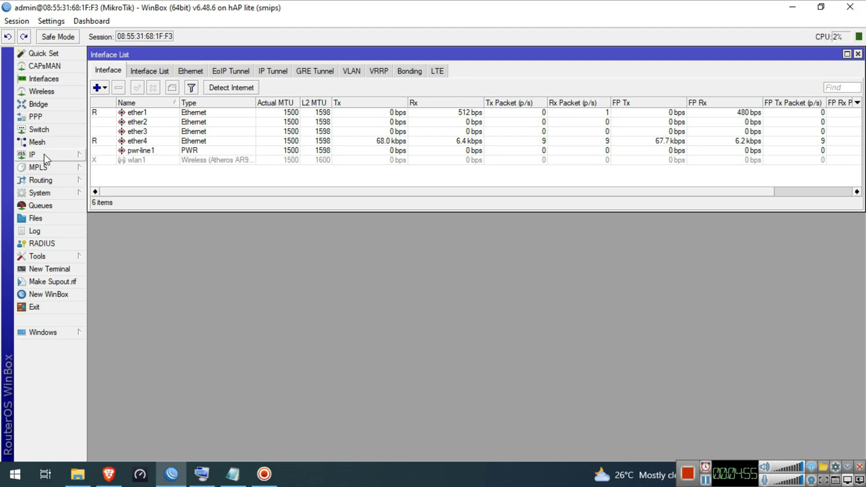
# Restore samplebackup.backup from the router's files without a password, and reconnect to the router after the reboot
pyautogui.click(38, 219)
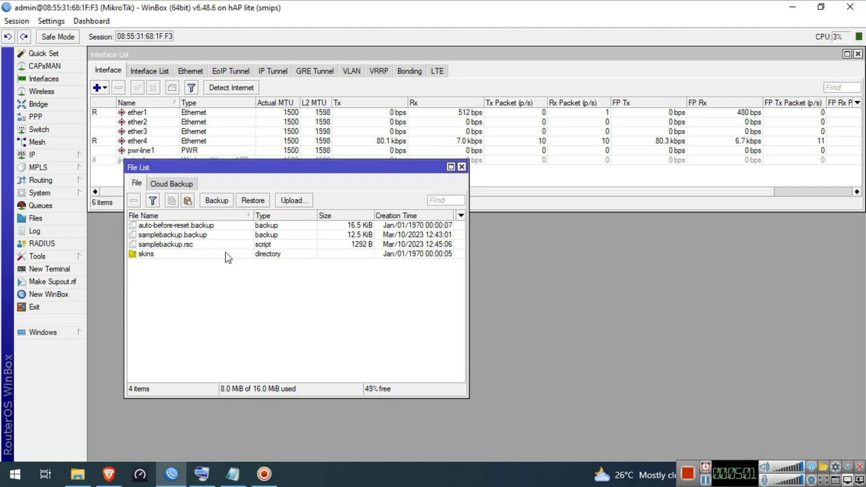
pyautogui.click(222, 235)
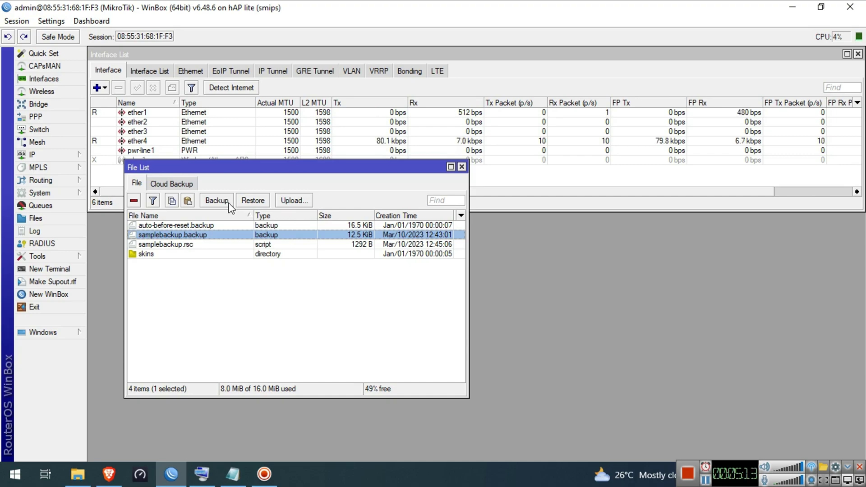
pyautogui.click(254, 201)
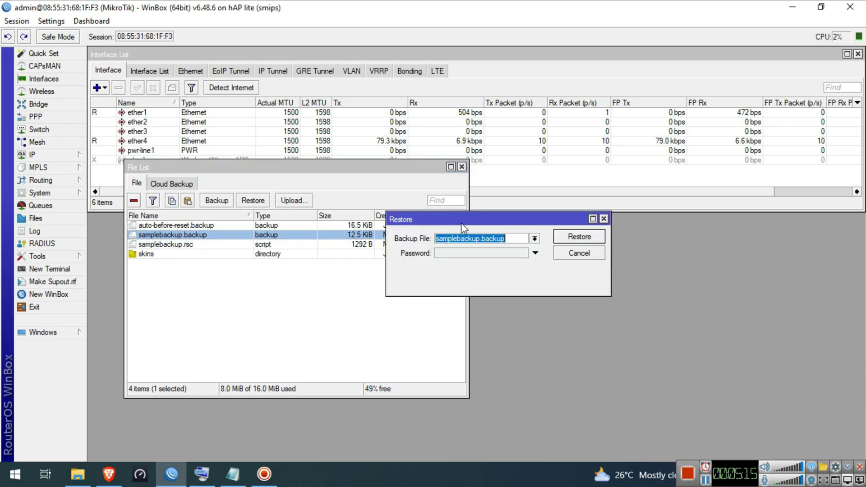
pyautogui.click(584, 238)
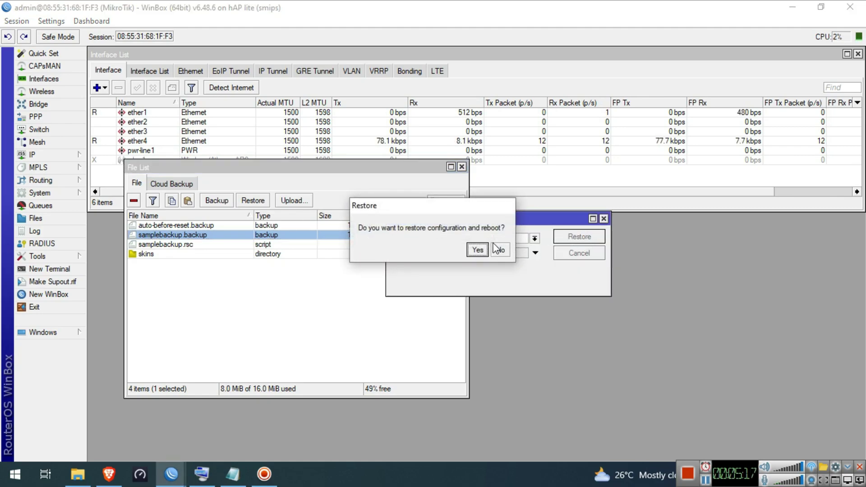
pyautogui.click(480, 251)
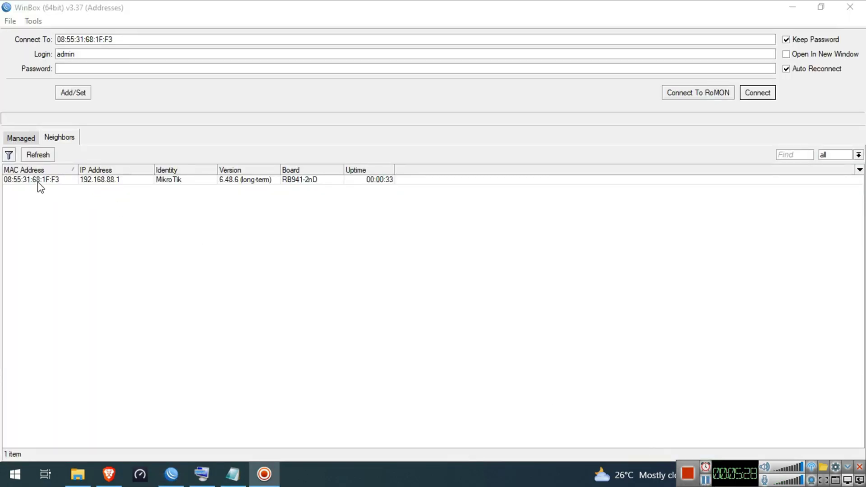
pyautogui.click(38, 180)
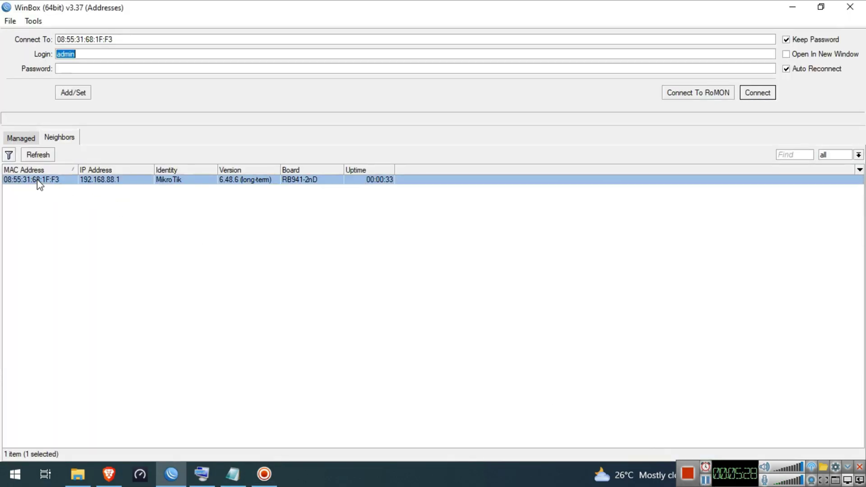
pyautogui.click(762, 95)
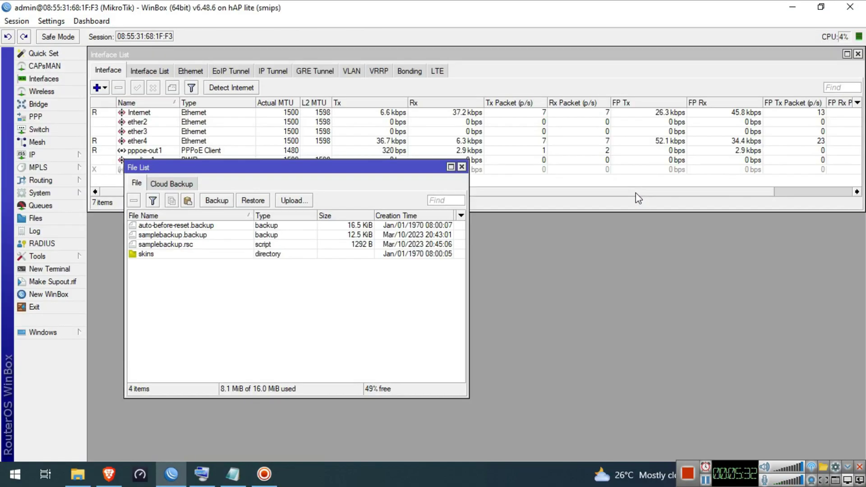
# Close the File List and check the restored interfaces and the router's IP address list
pyautogui.click(462, 166)
pyautogui.click(216, 117)
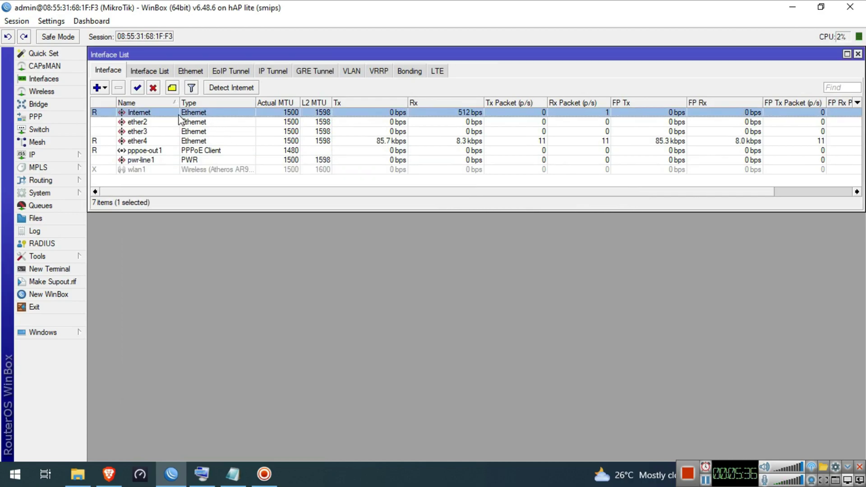
pyautogui.click(52, 156)
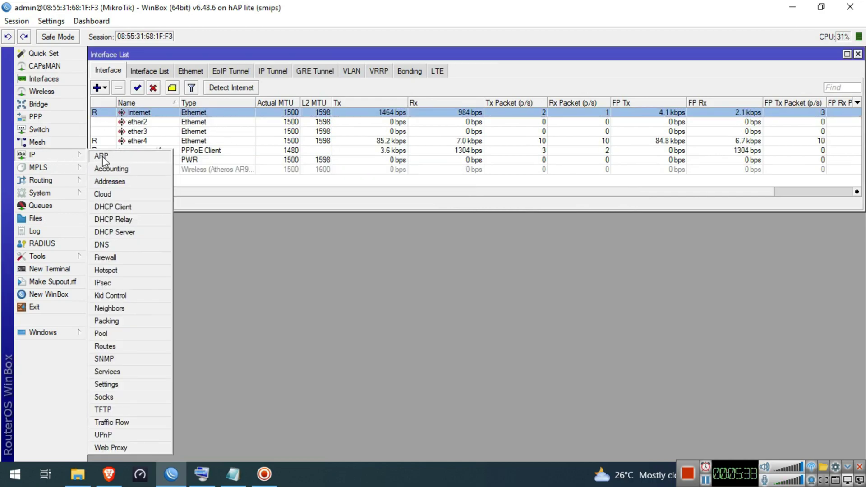
pyautogui.click(117, 183)
pyautogui.click(430, 201)
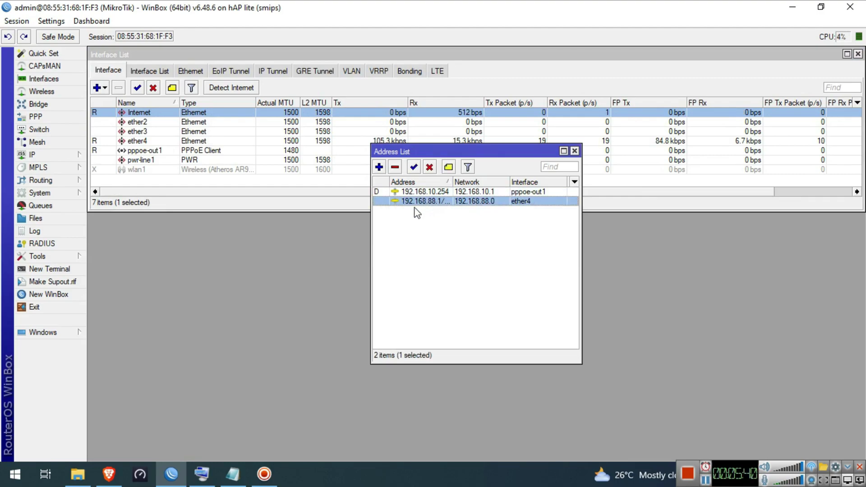
pyautogui.click(575, 152)
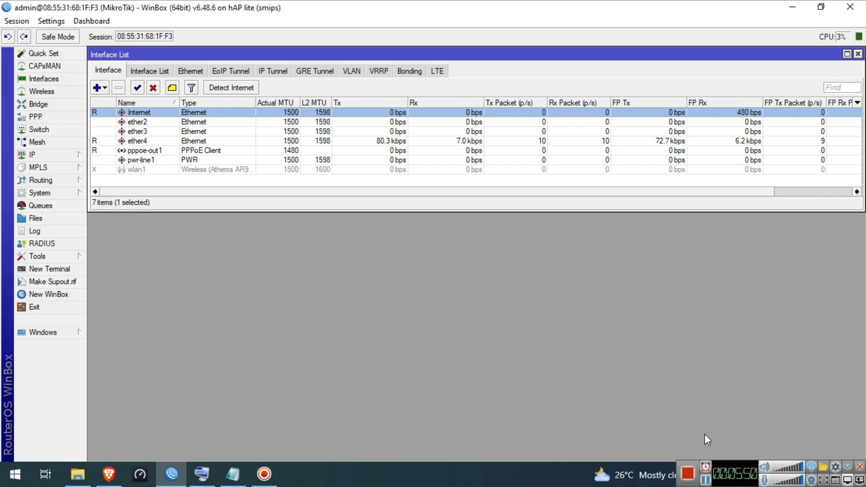
# Reset the restored router again with No Default Configuration and log back in to it after the reboot
pyautogui.click(41, 193)
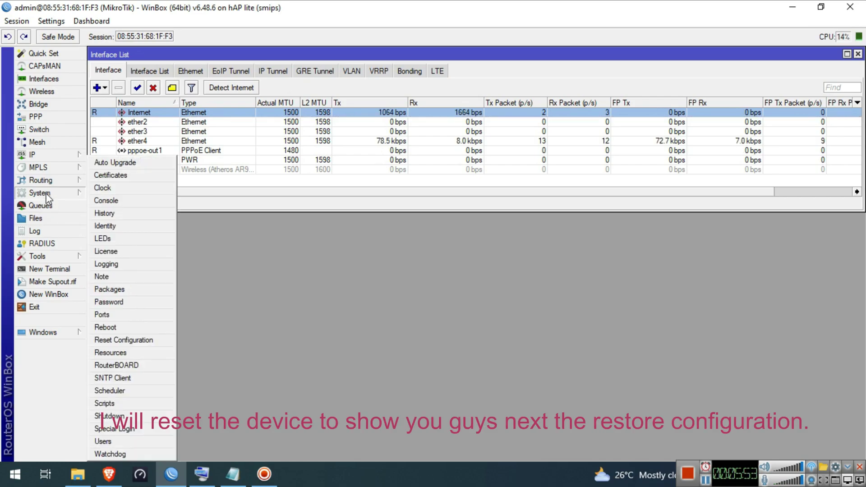
pyautogui.click(128, 341)
pyautogui.click(461, 261)
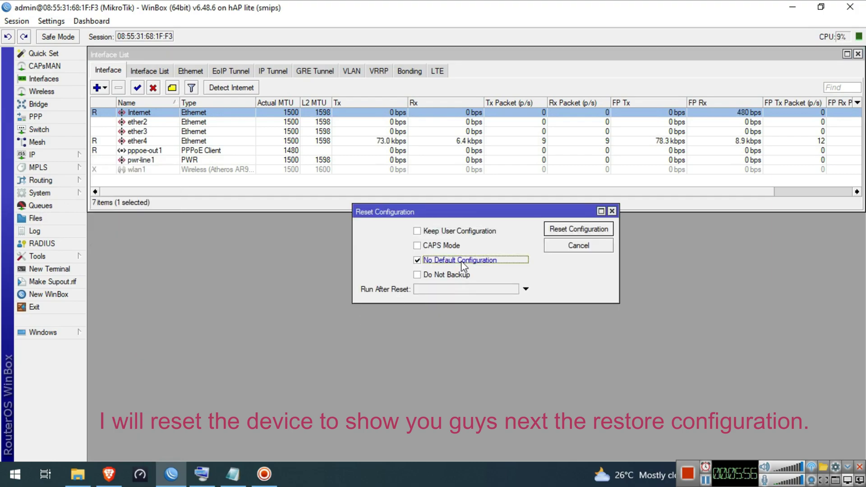
pyautogui.click(580, 229)
pyautogui.click(492, 250)
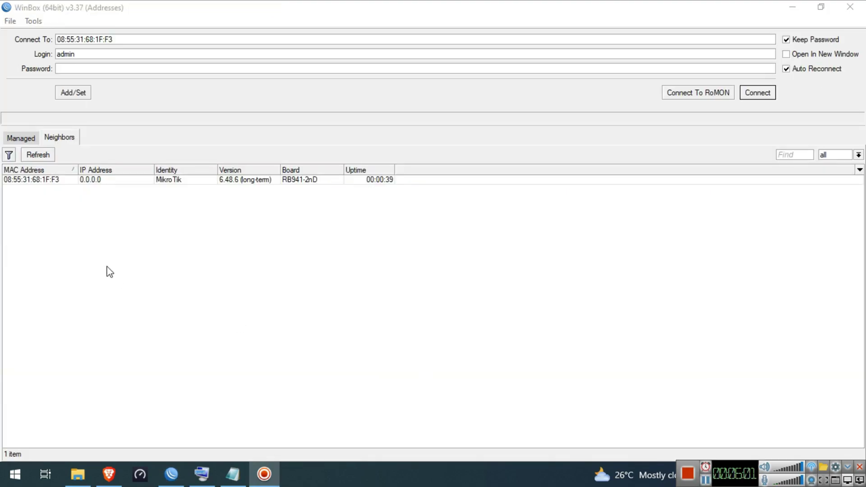
pyautogui.click(36, 181)
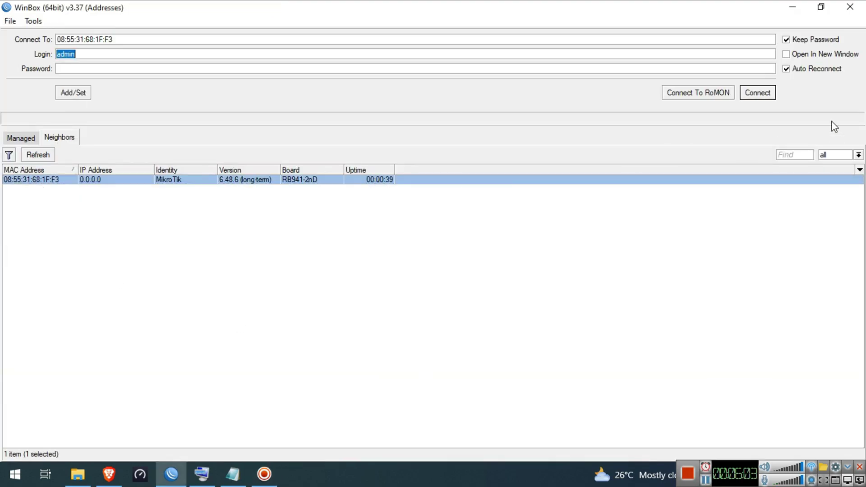
pyautogui.click(767, 96)
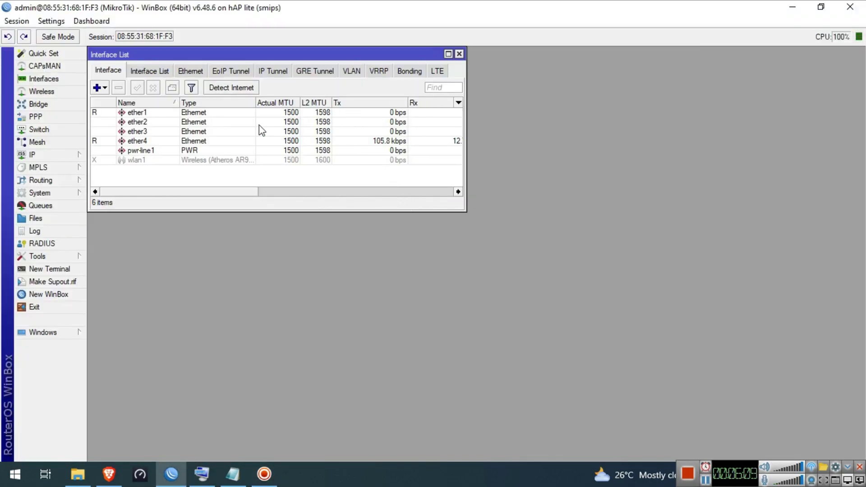
# Check the interfaces and the IP address list of the freshly reset router, closing the address list when done
pyautogui.click(251, 113)
pyautogui.click(33, 155)
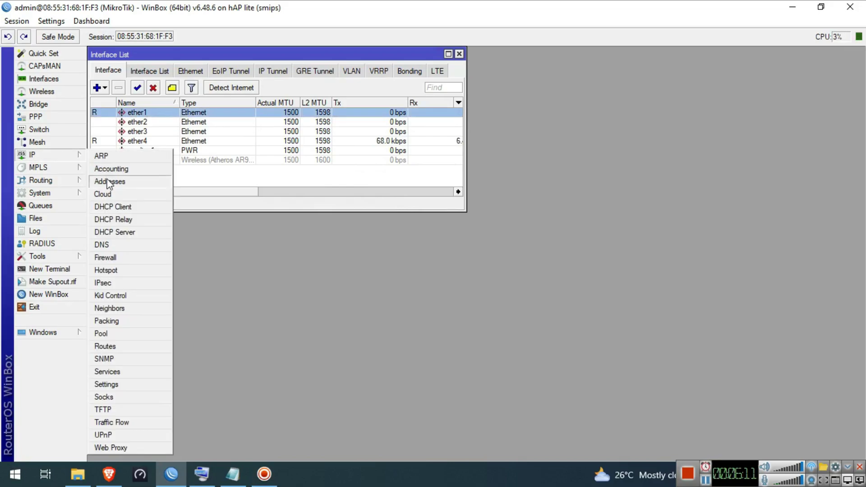
pyautogui.click(113, 180)
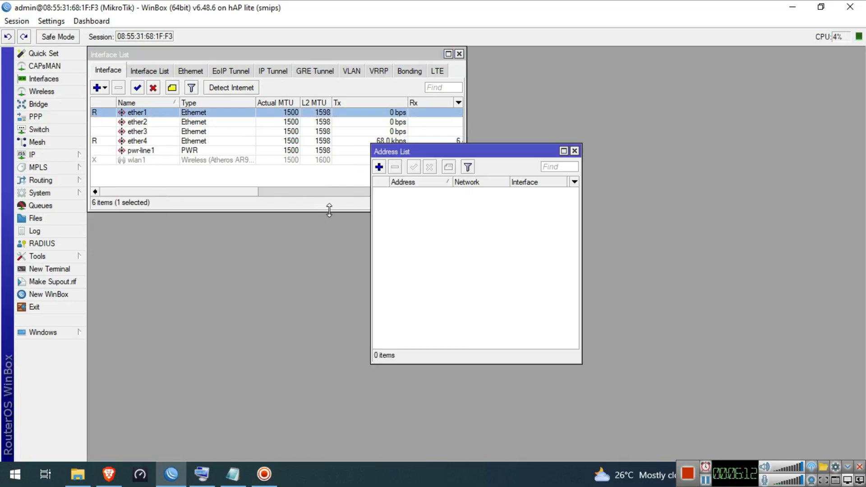
pyautogui.click(576, 151)
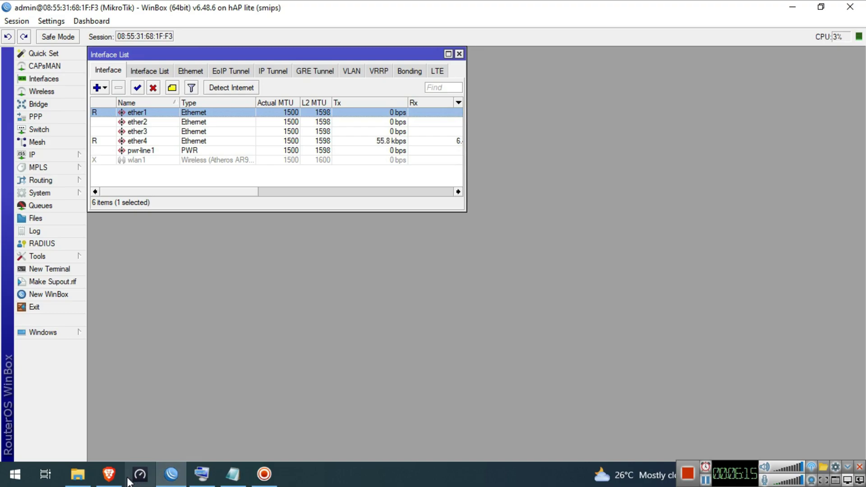
# Open the samplebackup RSC script from the Saved Pictures folder in a maximized Notepad window
pyautogui.click(77, 474)
pyautogui.click(696, 127)
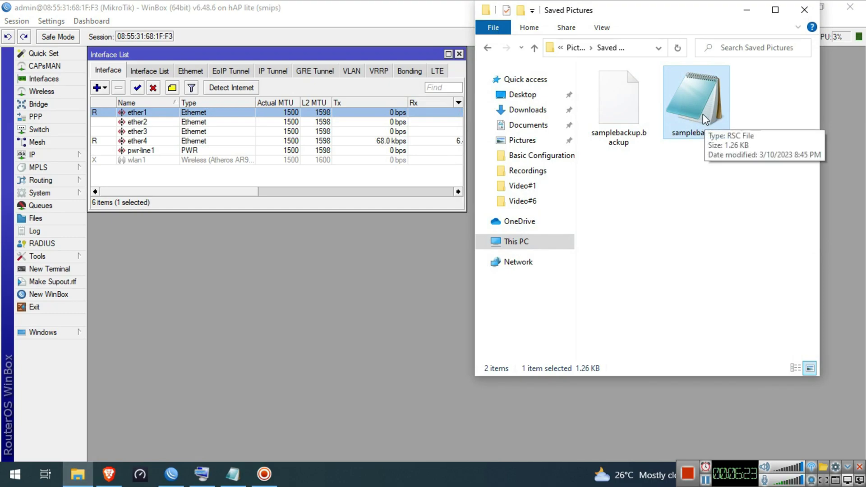
pyautogui.doubleClick(704, 117)
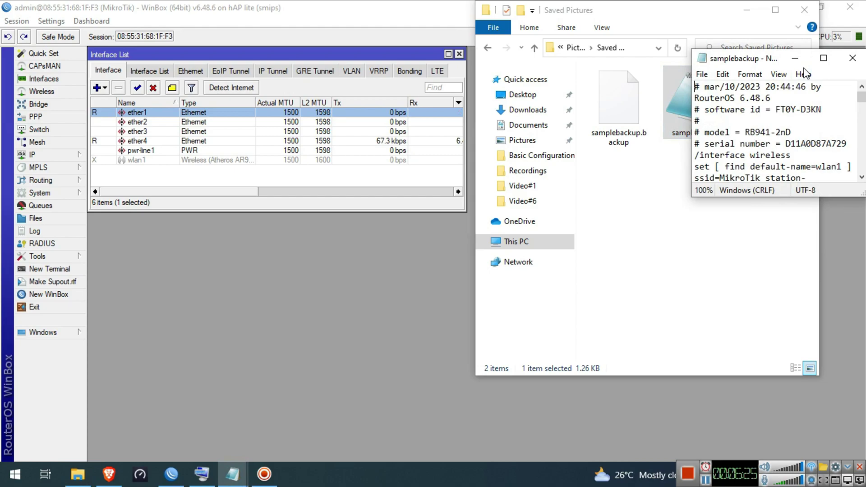
pyautogui.click(824, 59)
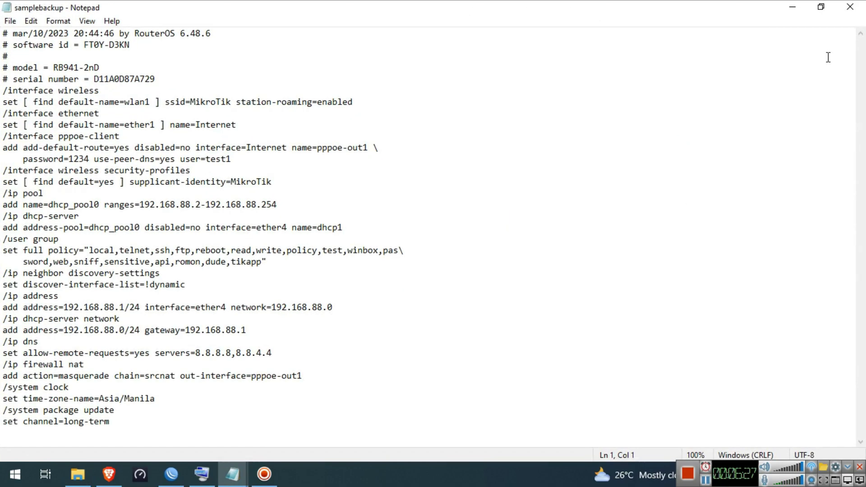
# Insert the line ":delay 15s" below the serial number comment in the samplebackup script and save the file
pyautogui.click(170, 79)
pyautogui.press('Return')
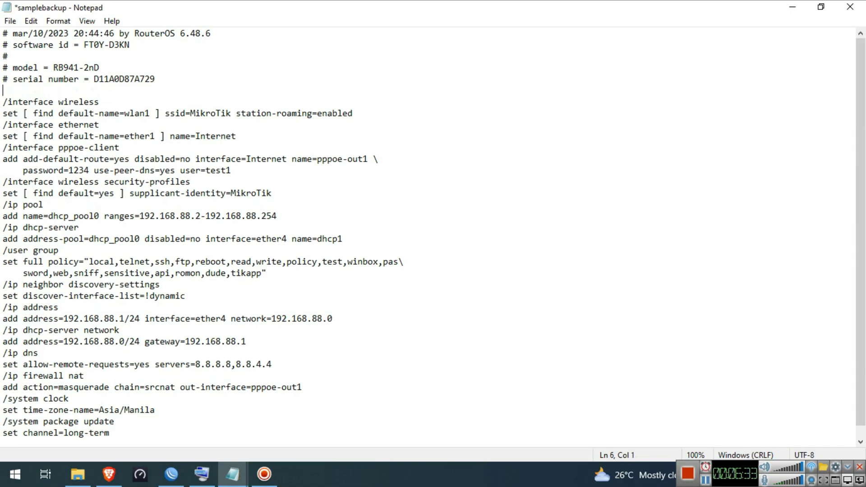
pyautogui.write(':')
pyautogui.write('deal')
pyautogui.write('lay')
pyautogui.write('15s')
pyautogui.click(10, 20)
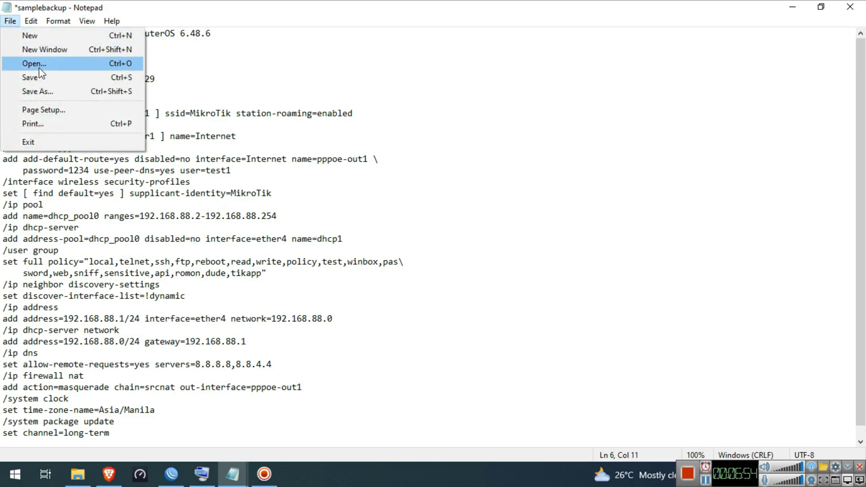
pyautogui.click(23, 75)
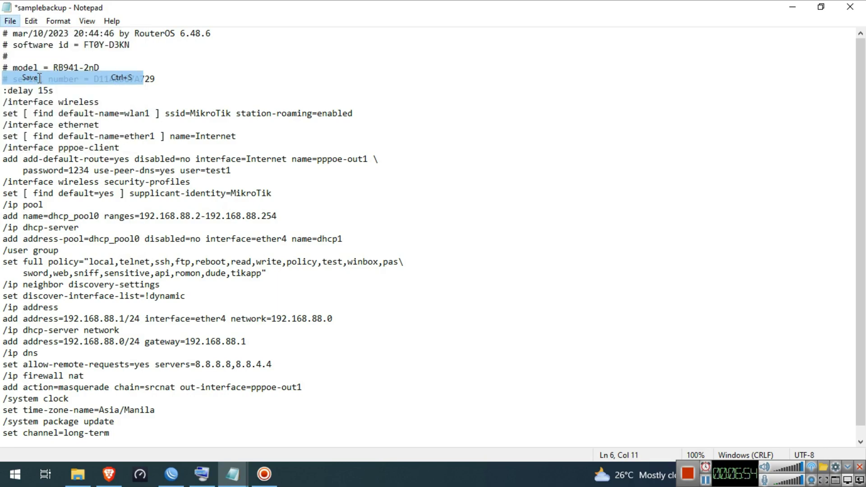
# Close the script in Notepad and delete the old samplebackup.rsc from the router's file list in WinBox
pyautogui.click(851, 7)
pyautogui.click(372, 312)
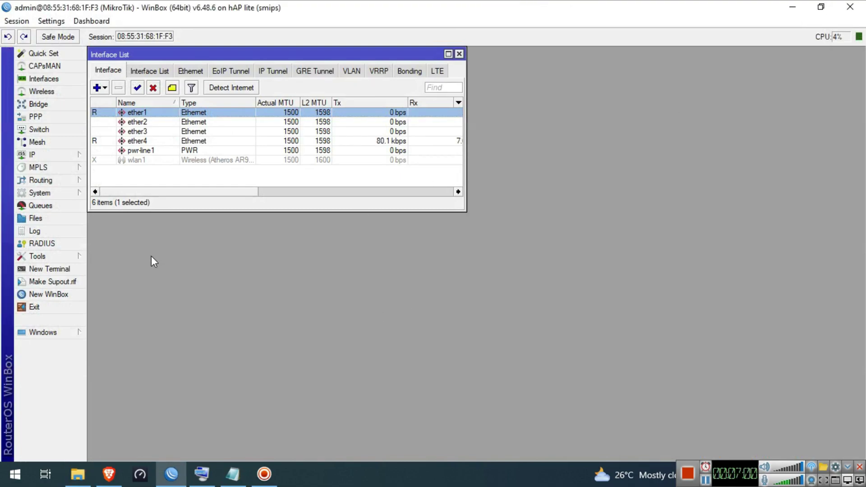
pyautogui.click(39, 219)
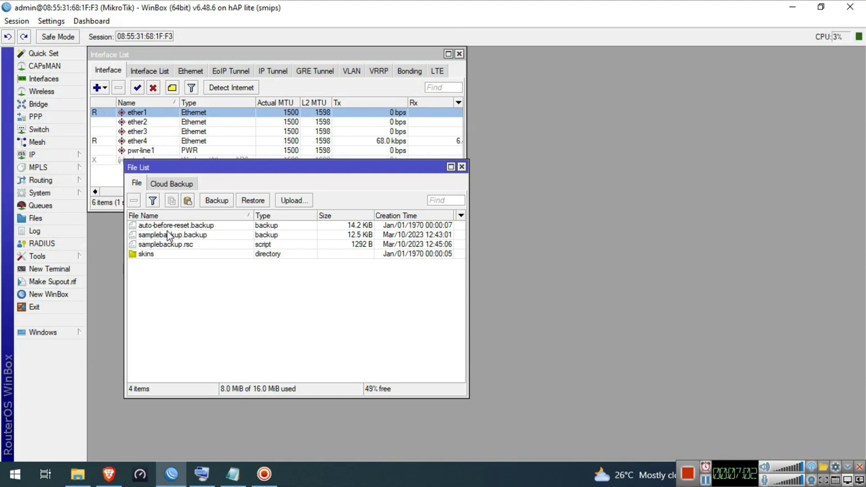
pyautogui.click(172, 245)
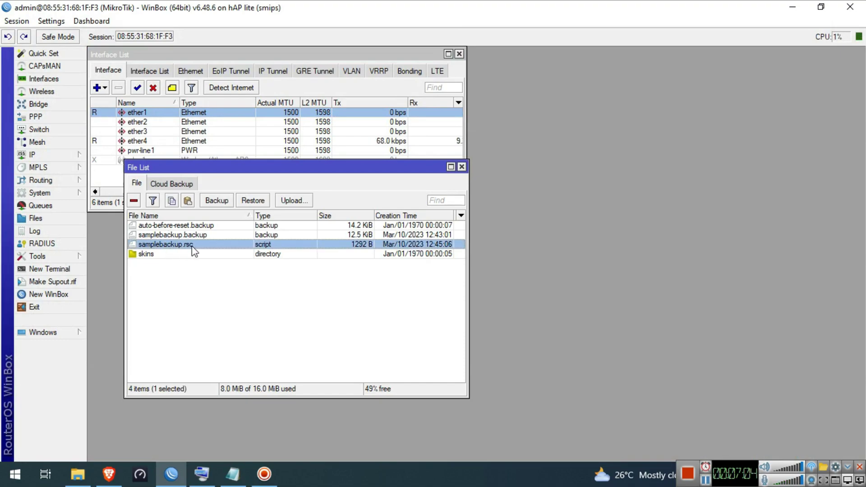
pyautogui.click(134, 202)
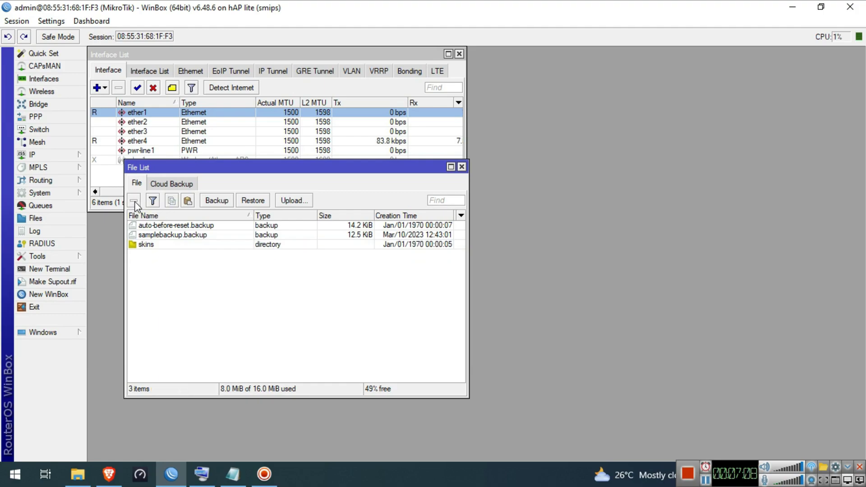
# Copy the edited samplebackup script from the Saved Pictures folder to the router's file list, placing that list below the interface list
pyautogui.click(822, 7)
pyautogui.click(697, 99)
pyautogui.moveTo(697, 99); pyautogui.dragTo(271, 284)
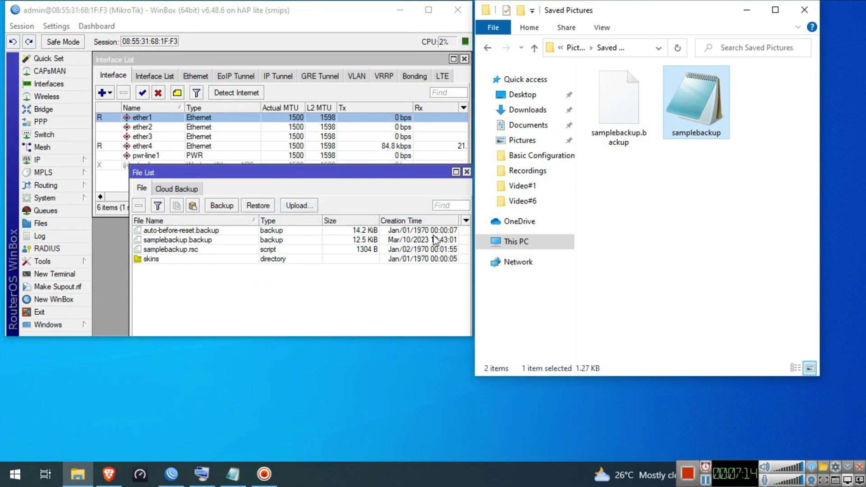
pyautogui.click(748, 10)
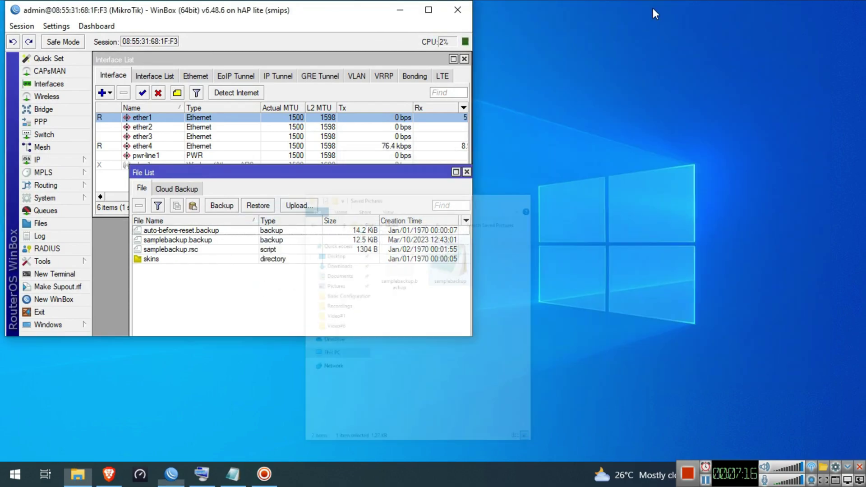
pyautogui.click(431, 11)
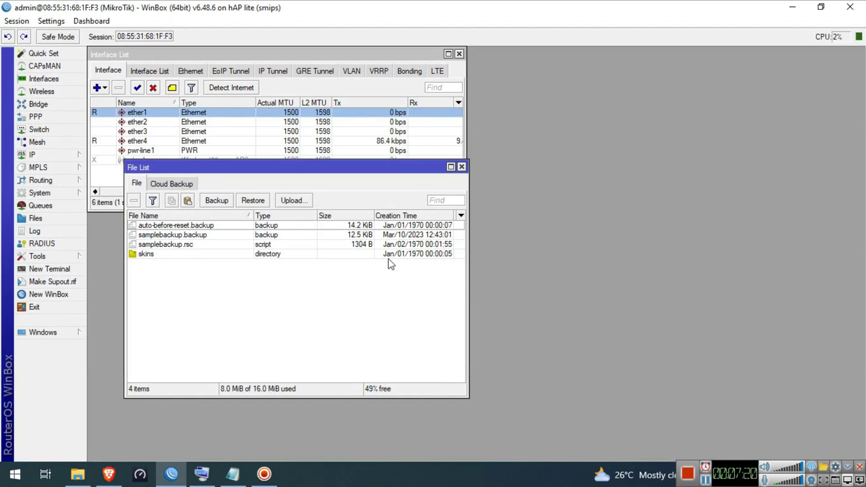
pyautogui.moveTo(394, 172); pyautogui.dragTo(370, 224)
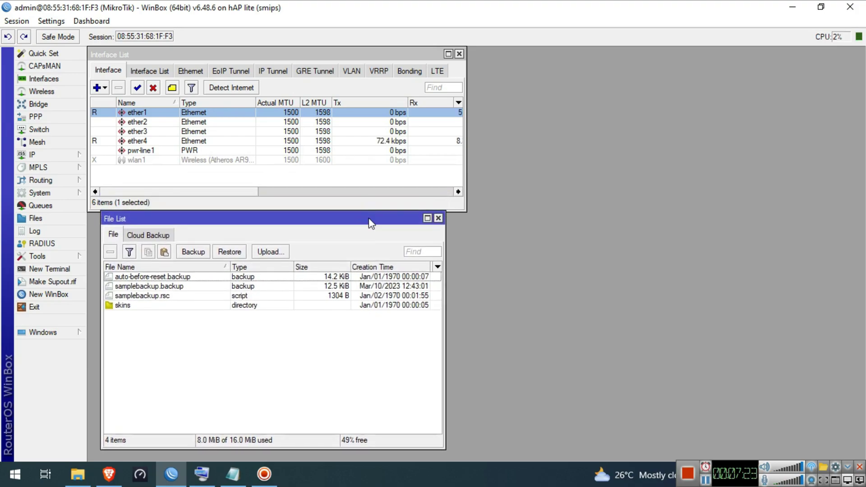
# Reset the router configuration with No Default Configuration and samplebackup.rsc set as the Run After Reset script
pyautogui.click(61, 194)
pyautogui.click(118, 341)
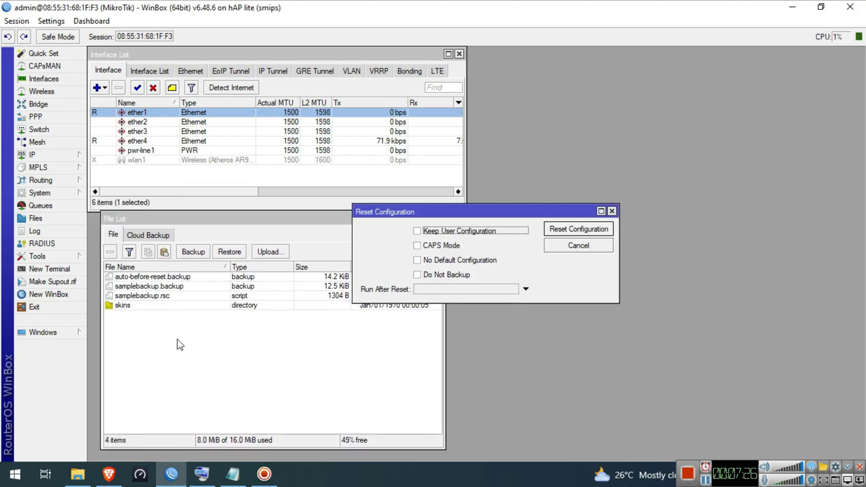
pyautogui.click(419, 261)
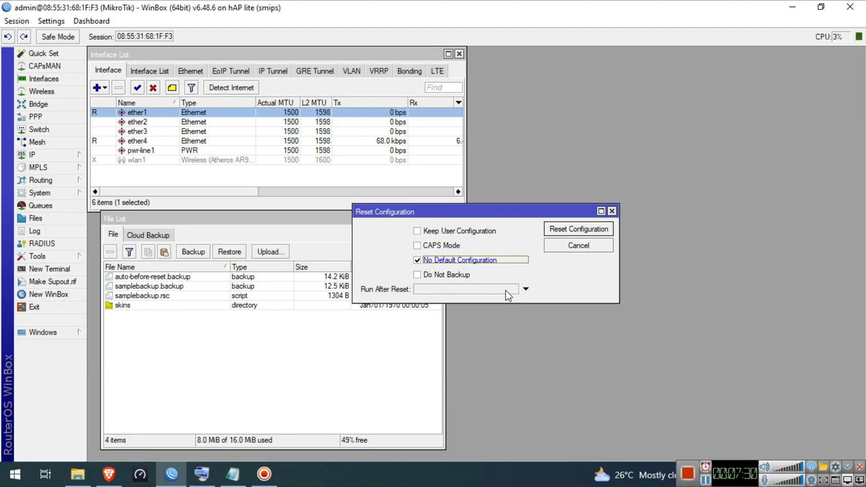
pyautogui.click(508, 296)
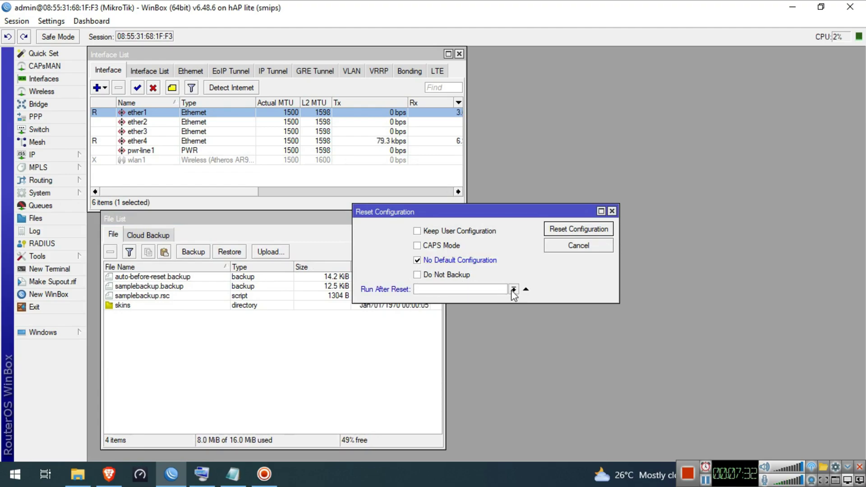
pyautogui.click(511, 290)
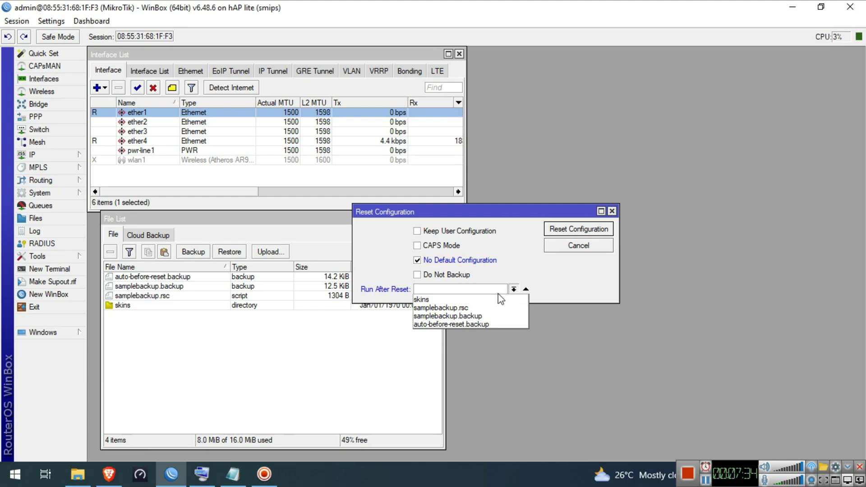
pyautogui.click(478, 308)
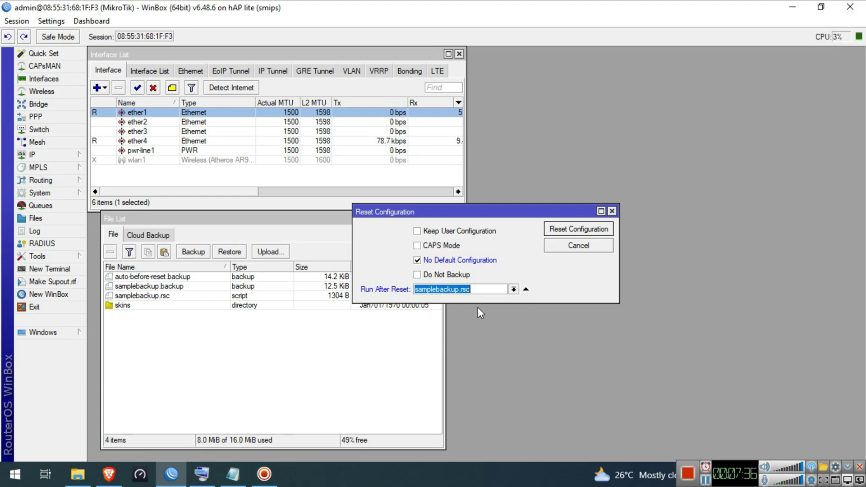
pyautogui.click(594, 232)
pyautogui.click(491, 251)
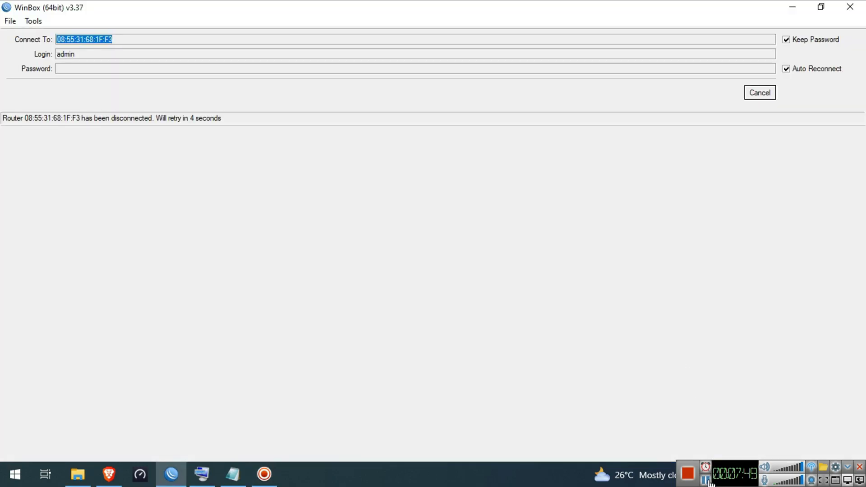
# Reconnect to the rebooted MikroTik router from the discovered neighbors as admin
pyautogui.click(708, 483)
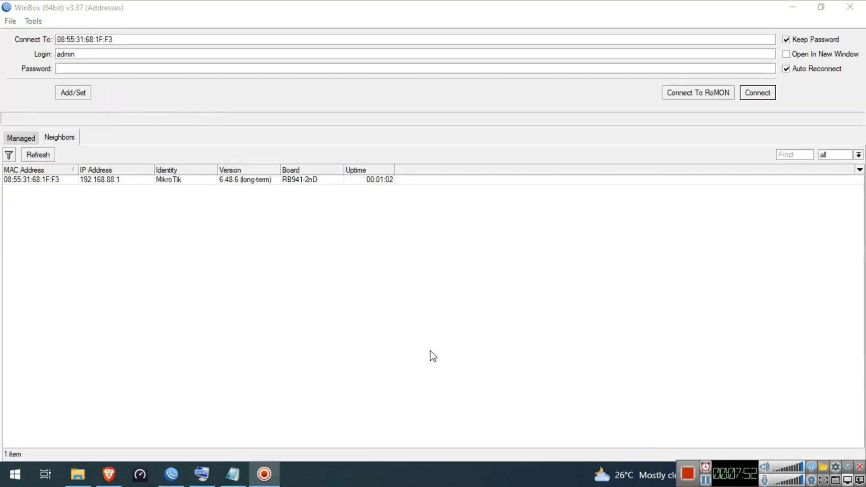
pyautogui.click(35, 181)
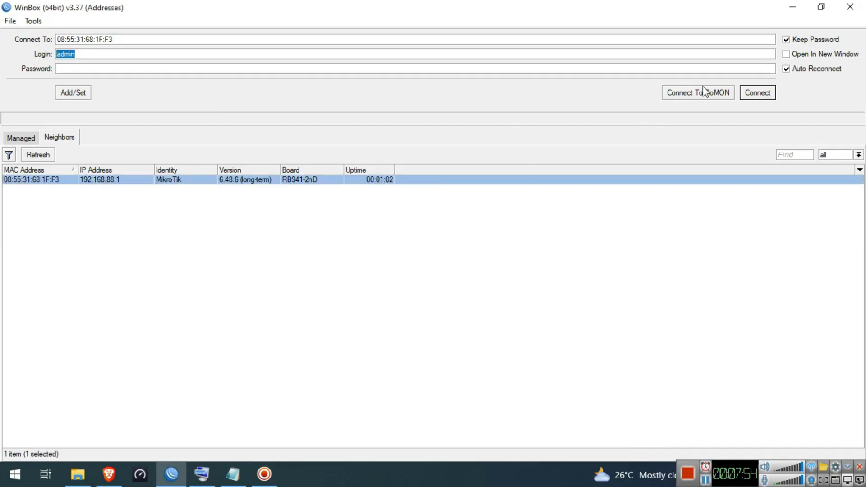
pyautogui.click(755, 91)
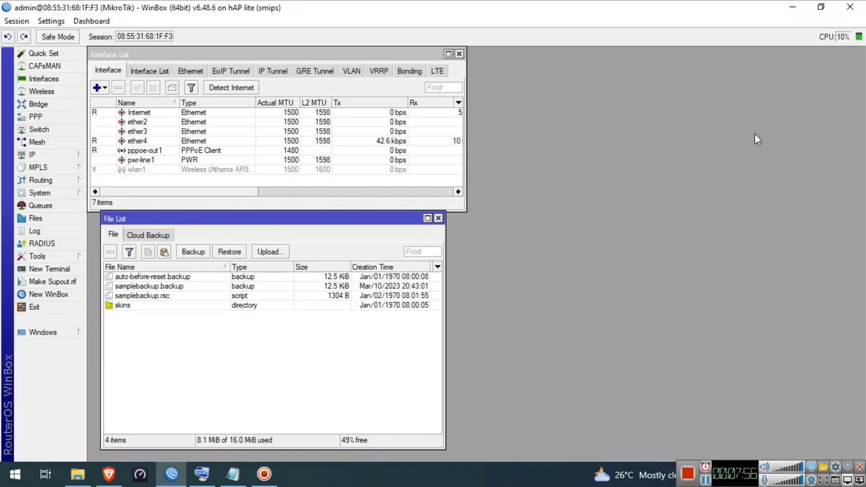
# Check the restored interfaces and IP address list, closing the address list when done
pyautogui.click(267, 113)
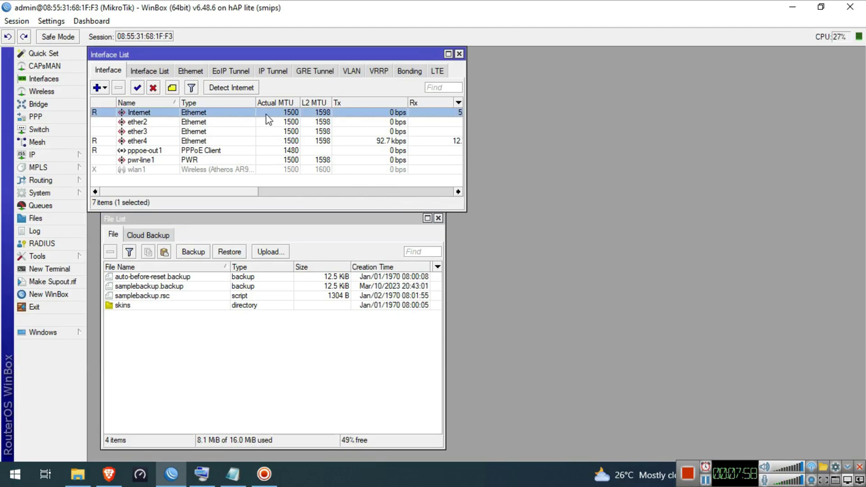
pyautogui.click(53, 156)
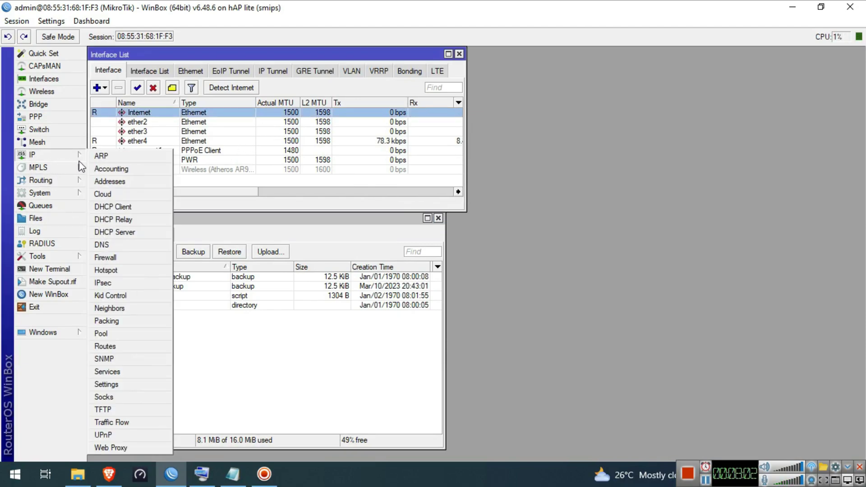
pyautogui.click(115, 186)
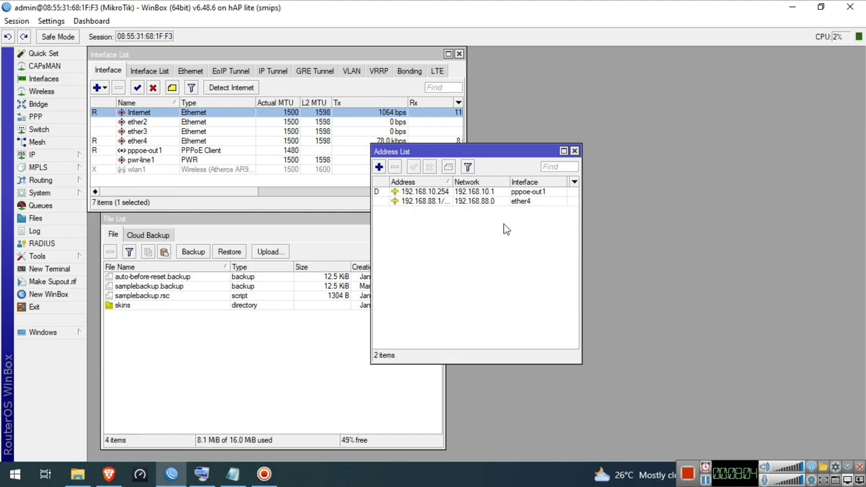
pyautogui.click(575, 151)
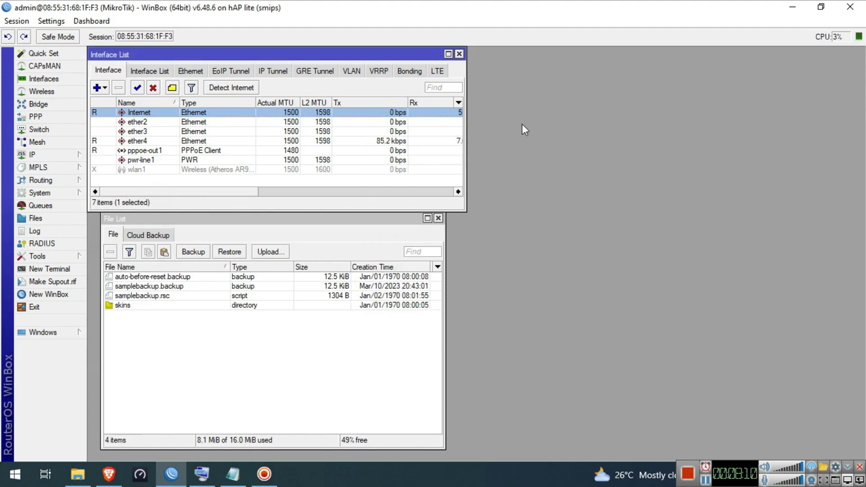
# Reset the router again with only No Default Configuration enabled and log back in after the reboot
pyautogui.click(46, 193)
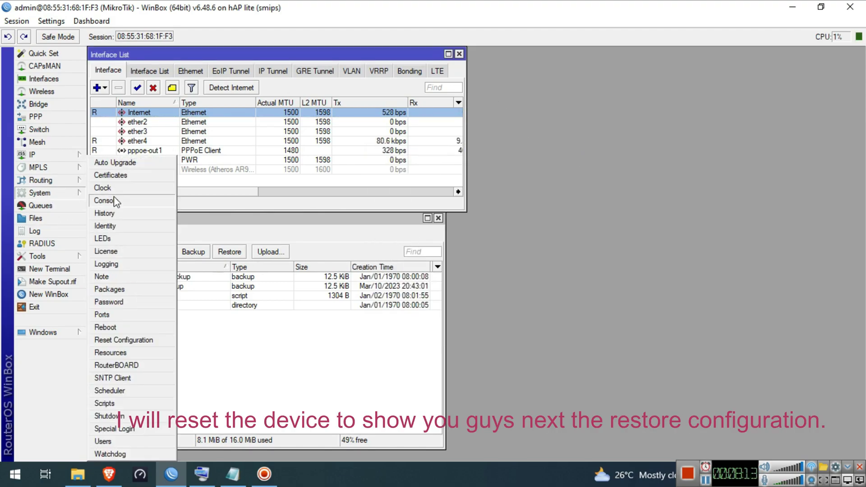
pyautogui.click(138, 341)
pyautogui.click(417, 261)
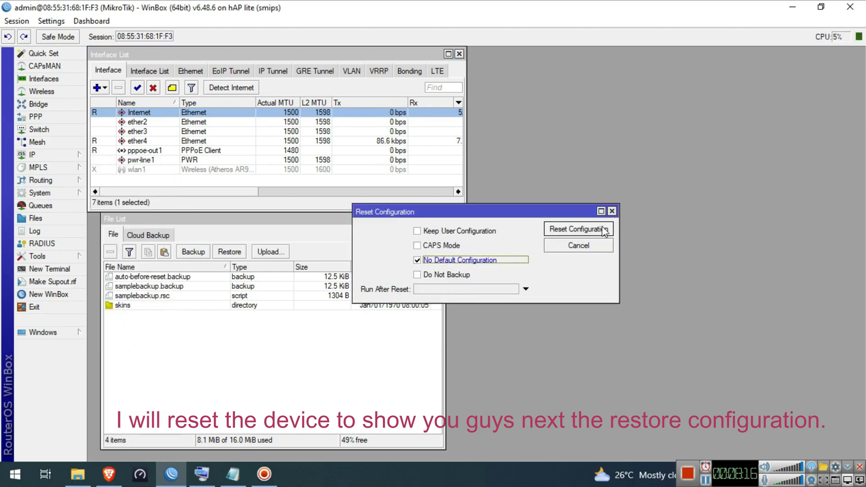
pyautogui.click(579, 230)
pyautogui.click(486, 249)
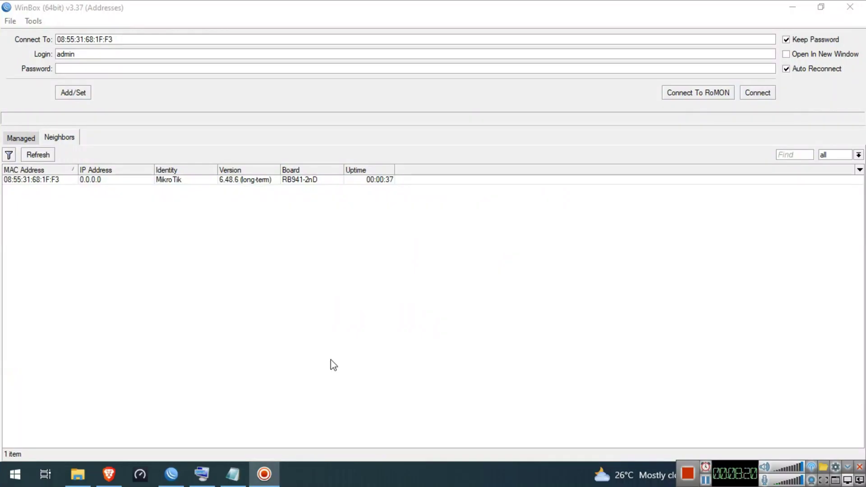
pyautogui.click(45, 181)
pyautogui.click(758, 92)
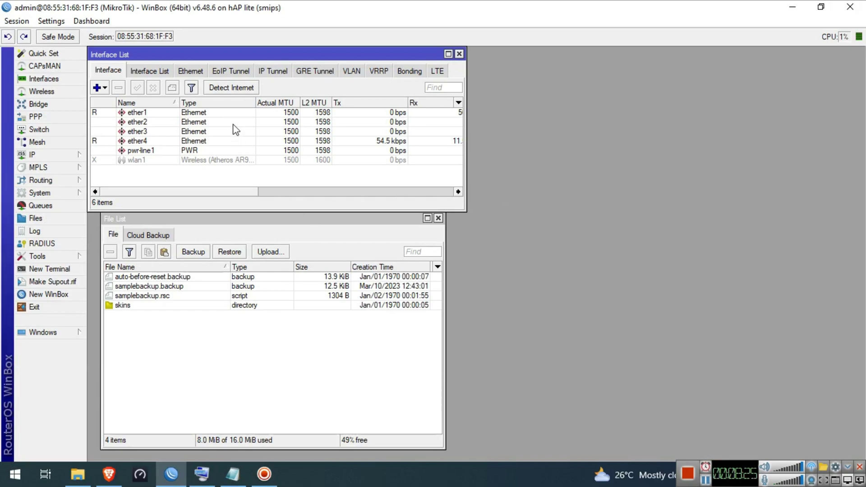
# Check the interface list and open the IP address list of the newly reset router
pyautogui.click(248, 114)
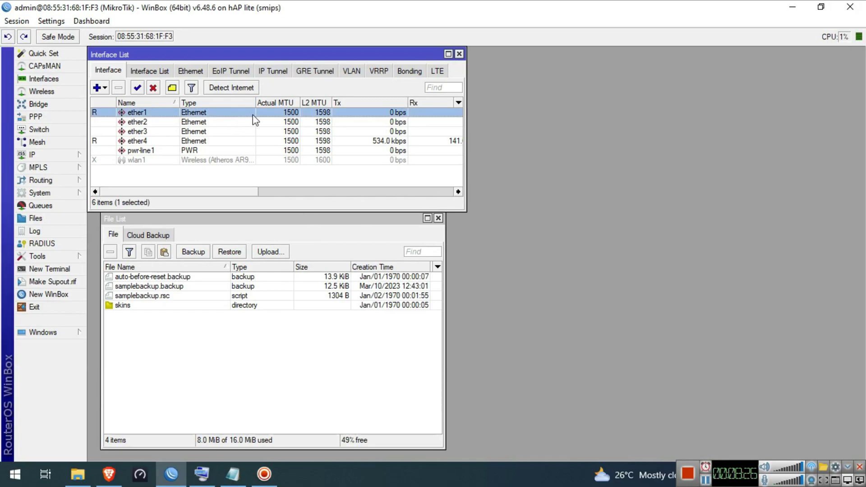
pyautogui.click(50, 159)
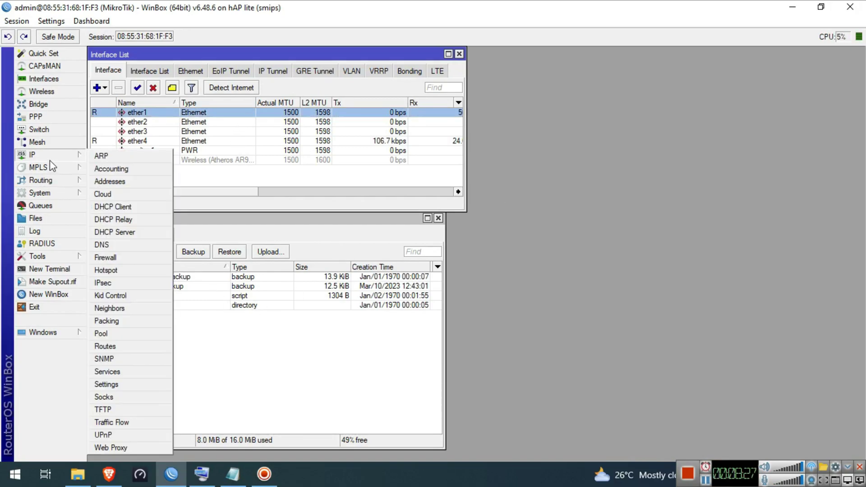
pyautogui.click(110, 182)
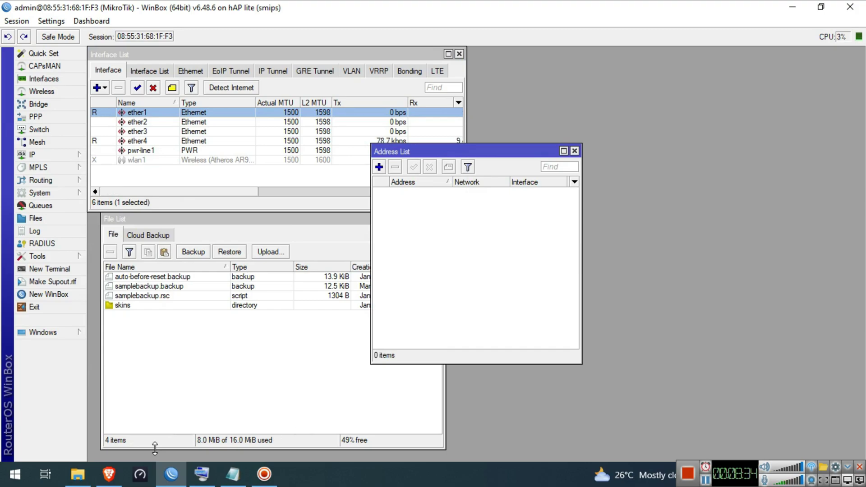
# Compare the samplebackup script in the Saved Pictures folder with samplebackup.rsc in the router's file list
pyautogui.click(89, 480)
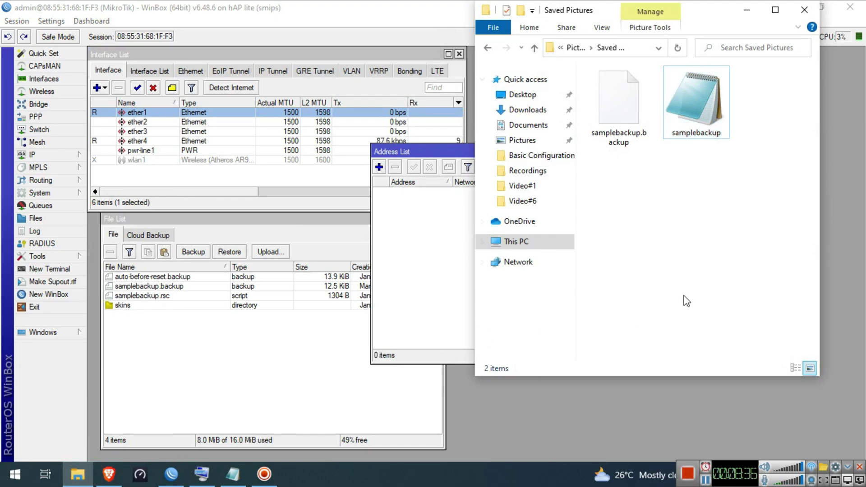
pyautogui.click(709, 124)
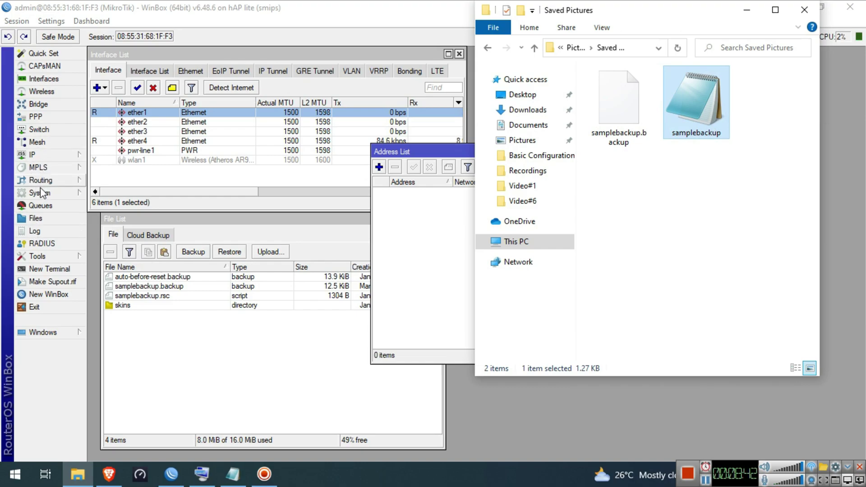
pyautogui.click(183, 220)
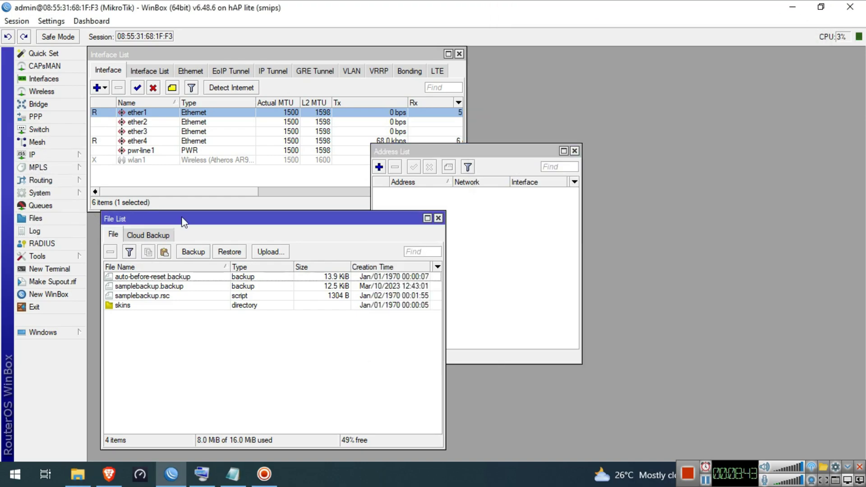
pyautogui.click(819, 7)
pyautogui.click(700, 115)
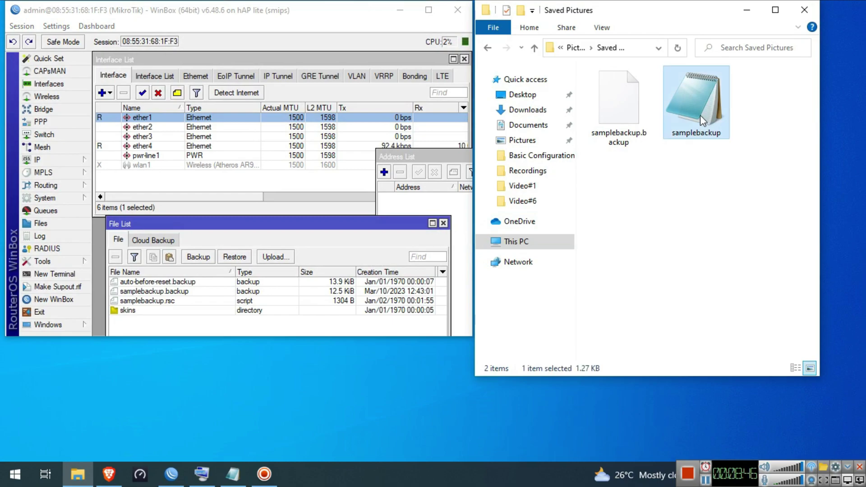
pyautogui.moveTo(700, 115); pyautogui.dragTo(713, 236)
pyautogui.click(713, 237)
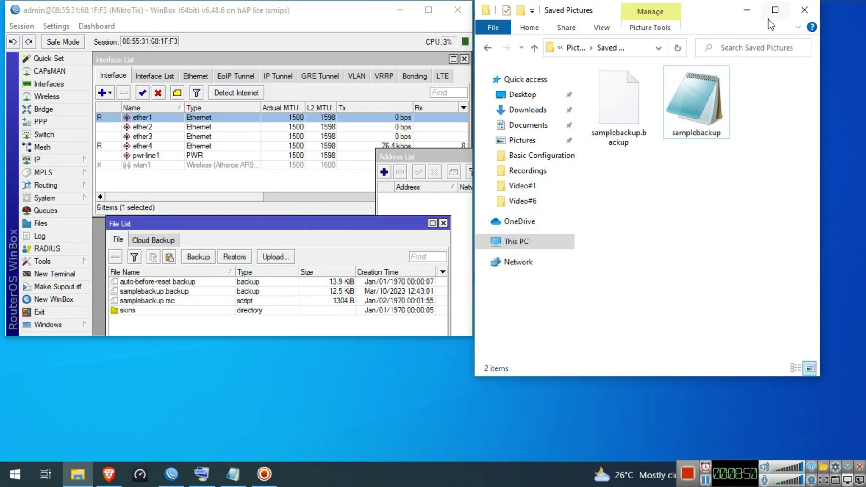
pyautogui.click(755, 12)
pyautogui.click(429, 10)
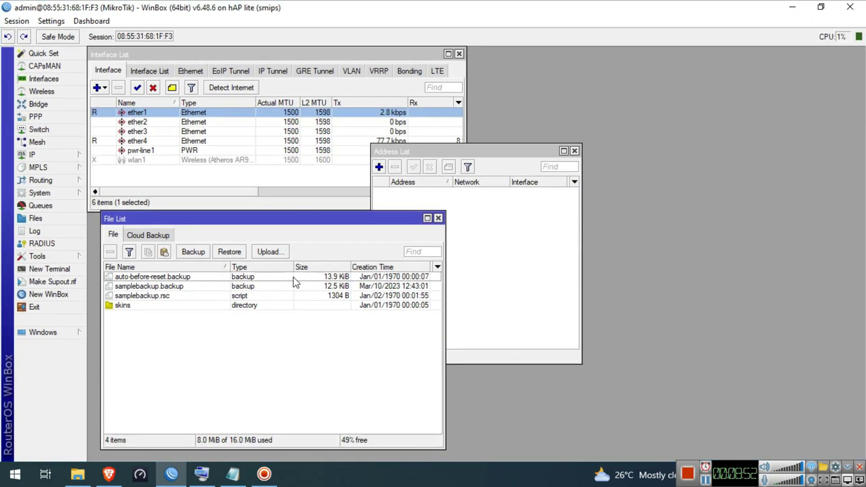
pyautogui.click(193, 297)
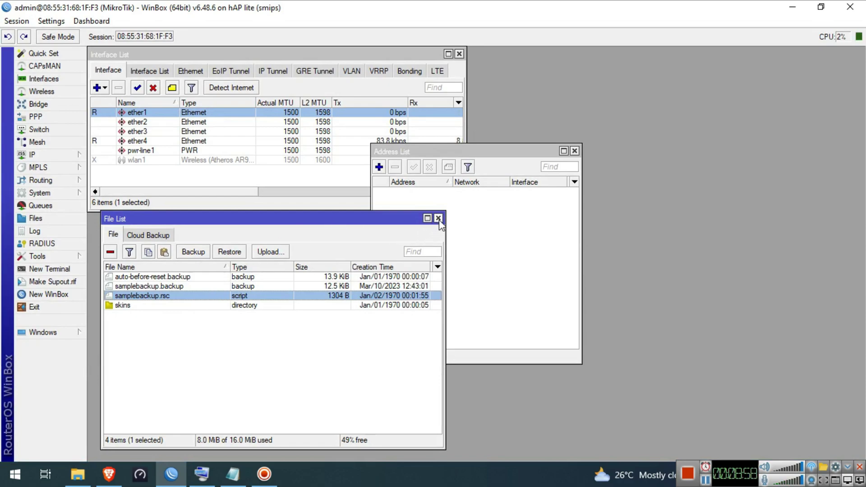
# Close the address list, open a new router terminal, and copy the command import file=samplebackup.rsc from the Notepad notes
pyautogui.click(574, 151)
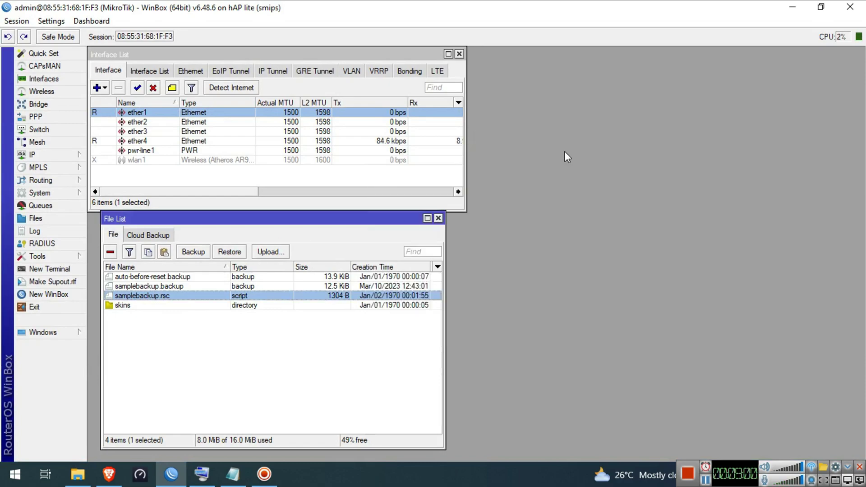
pyautogui.click(66, 270)
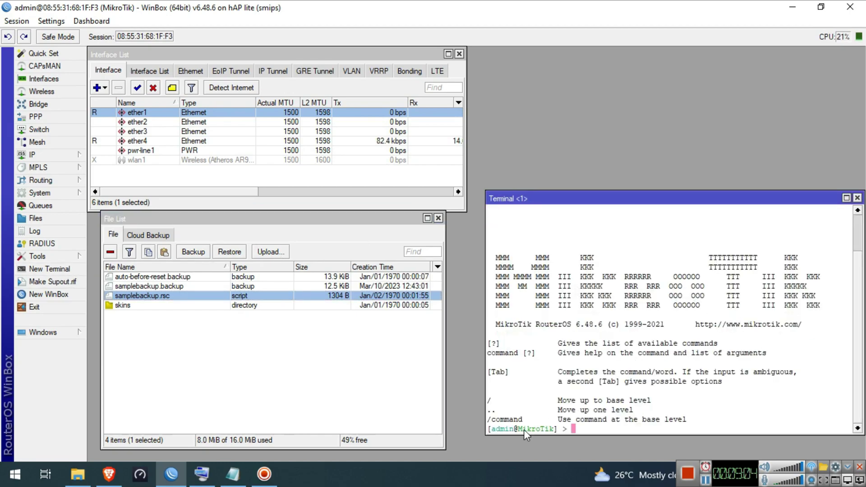
pyautogui.click(232, 474)
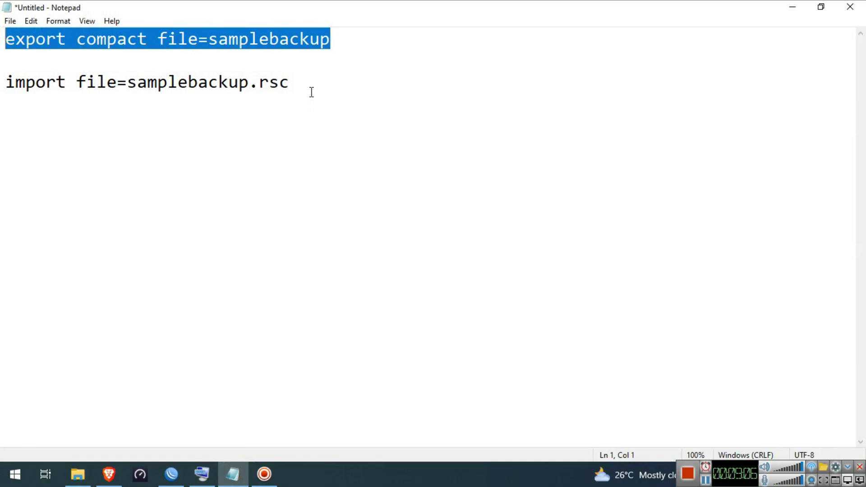
pyautogui.moveTo(311, 84); pyautogui.dragTo(6, 82)
pyautogui.rightClick(15, 81)
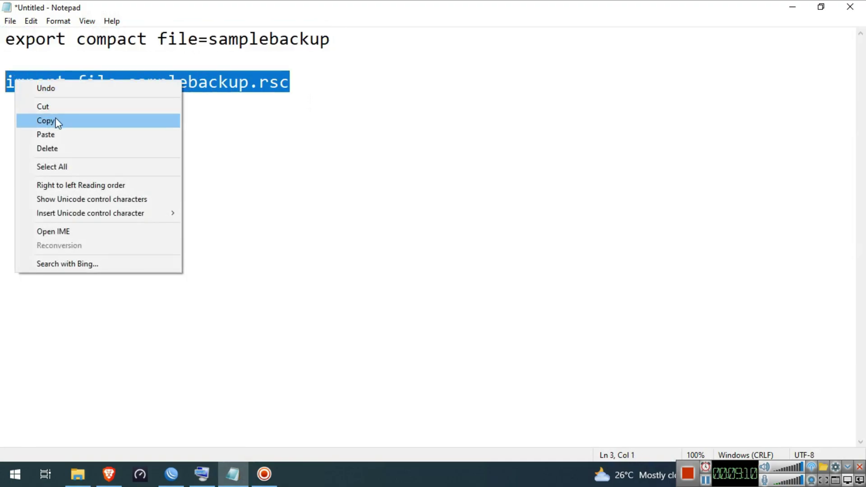
pyautogui.click(57, 122)
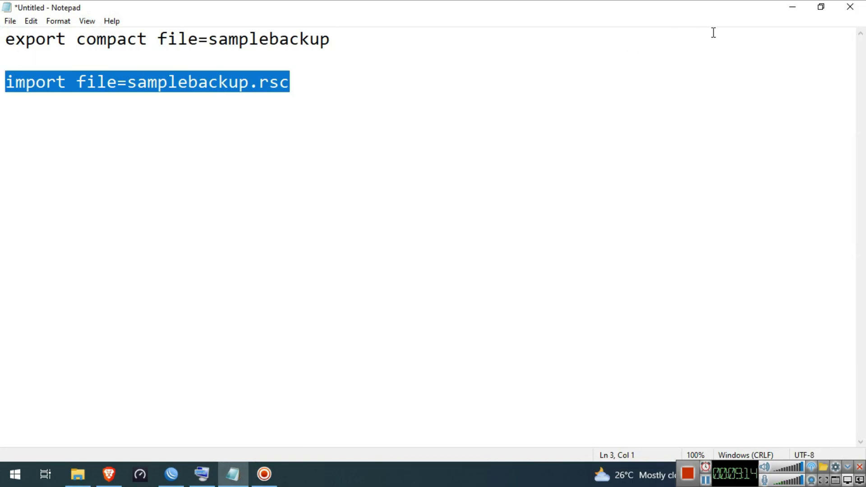
pyautogui.click(792, 7)
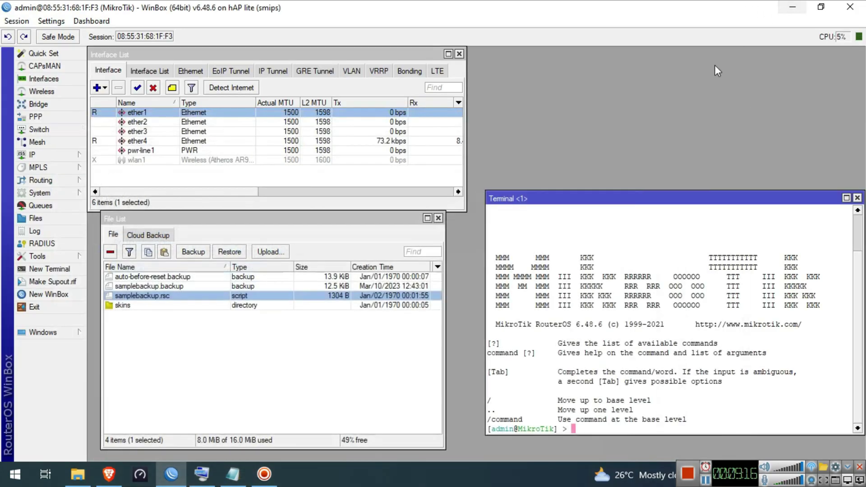
# Run import file=samplebackup.rsc in the router terminal and close the terminal once the script has executed
pyautogui.rightClick(737, 404)
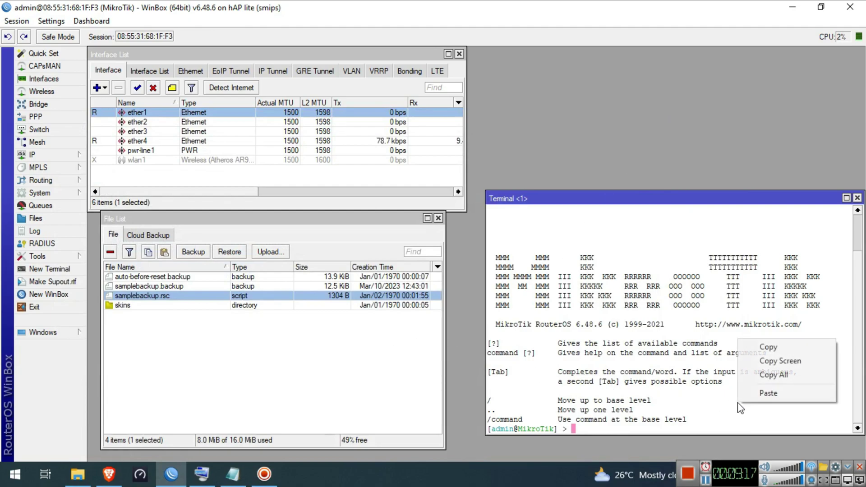
pyautogui.click(779, 390)
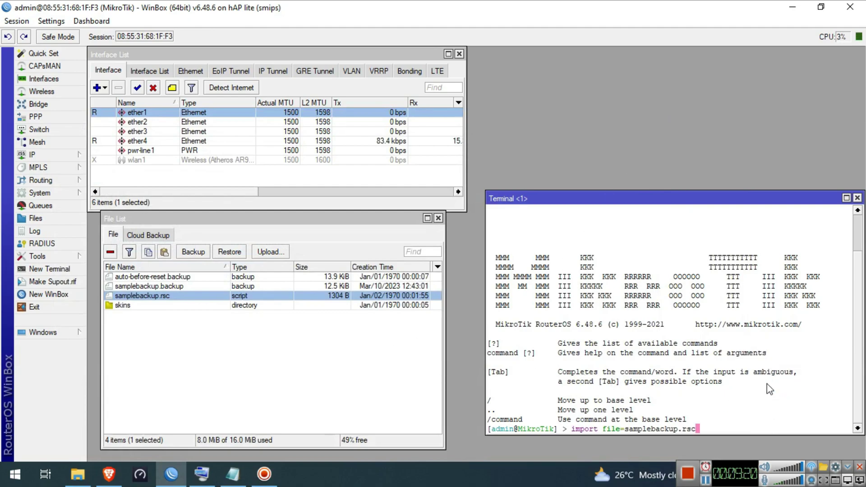
pyautogui.press('Return')
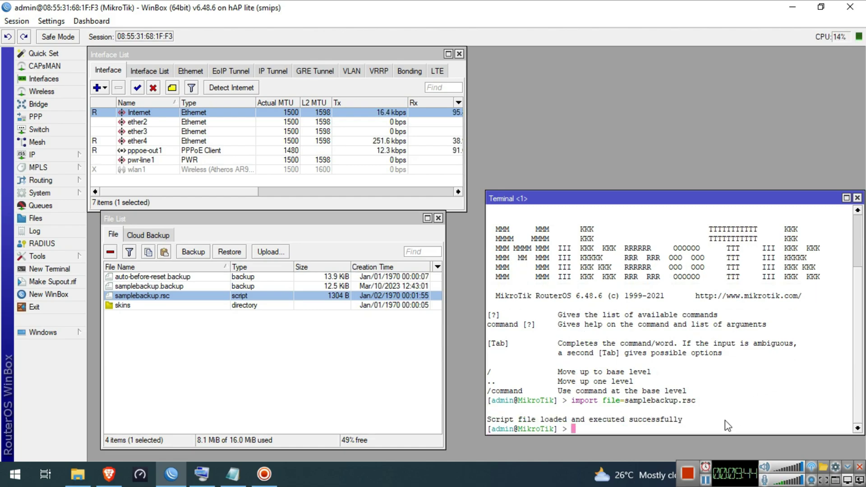
pyautogui.moveTo(725, 420); pyautogui.dragTo(508, 420)
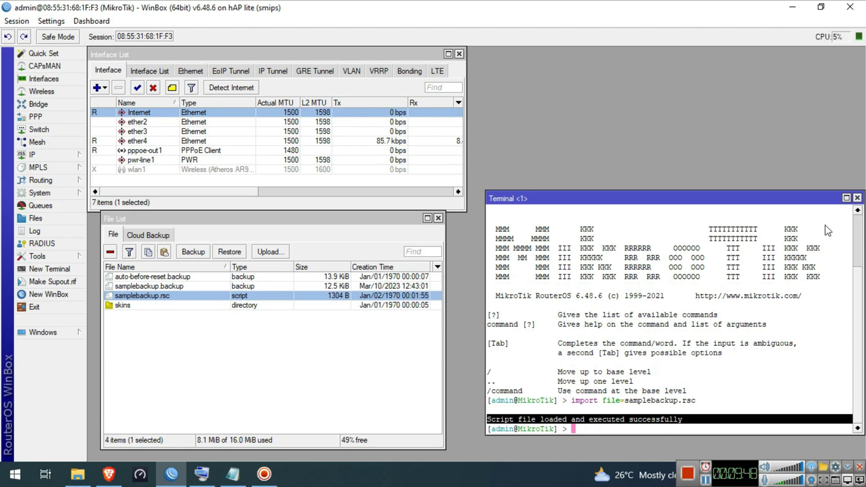
pyautogui.click(858, 199)
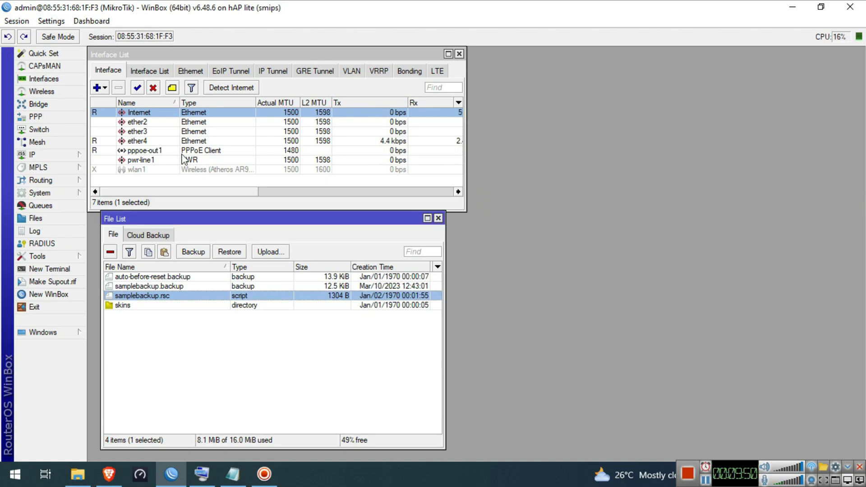
# Check the Internet interface's properties and the IP address list after the import, closing both when done
pyautogui.doubleClick(188, 114)
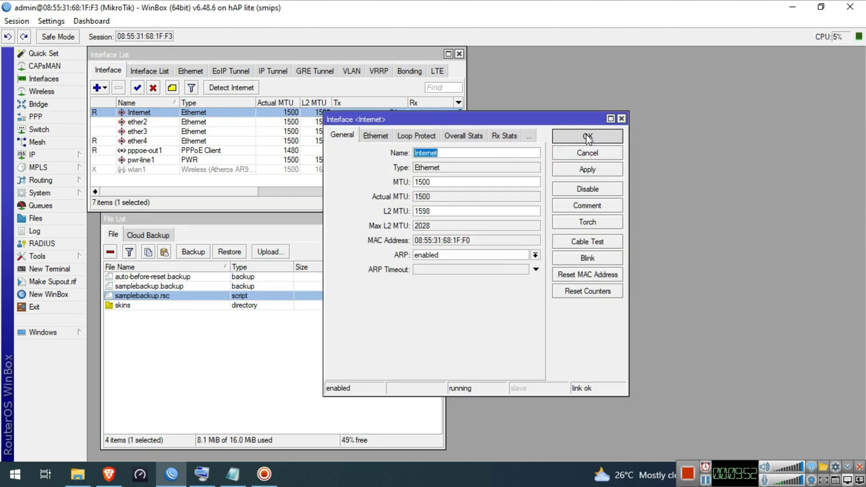
pyautogui.click(588, 136)
pyautogui.click(47, 155)
pyautogui.click(125, 188)
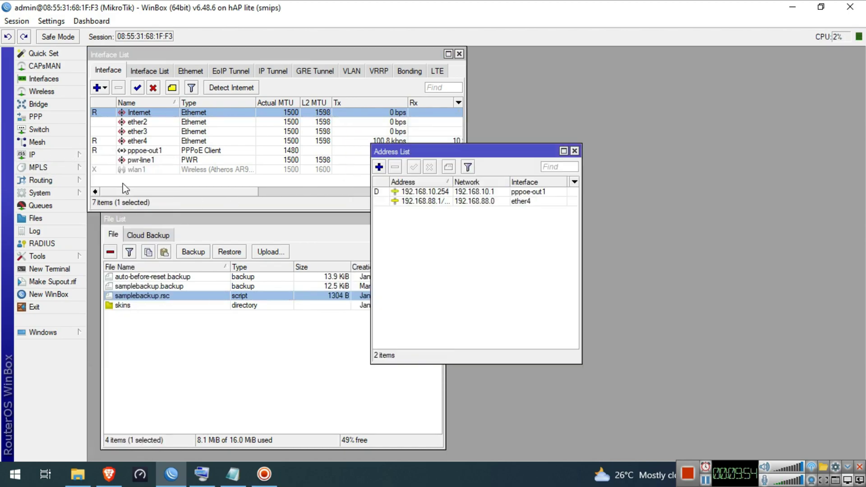
pyautogui.click(575, 151)
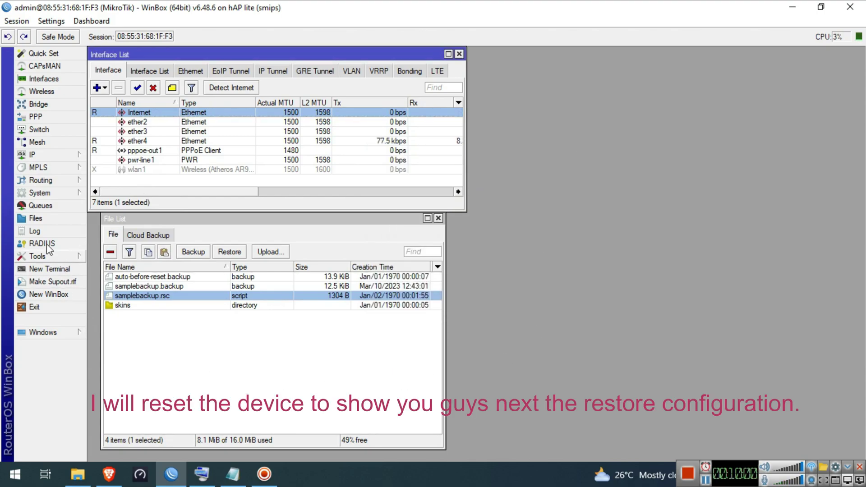
# Reset the router configuration with only No Default Configuration enabled, confirm the reboot, and reconnect as admin from the neighbors list
pyautogui.click(47, 194)
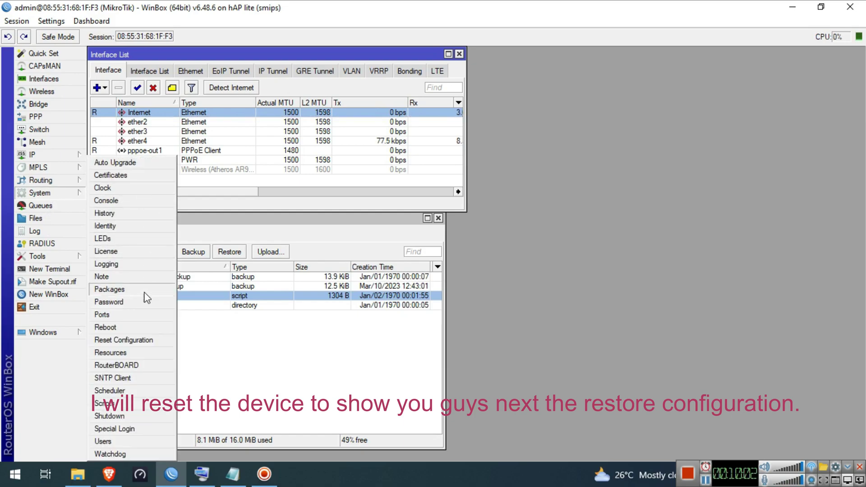
pyautogui.click(144, 345)
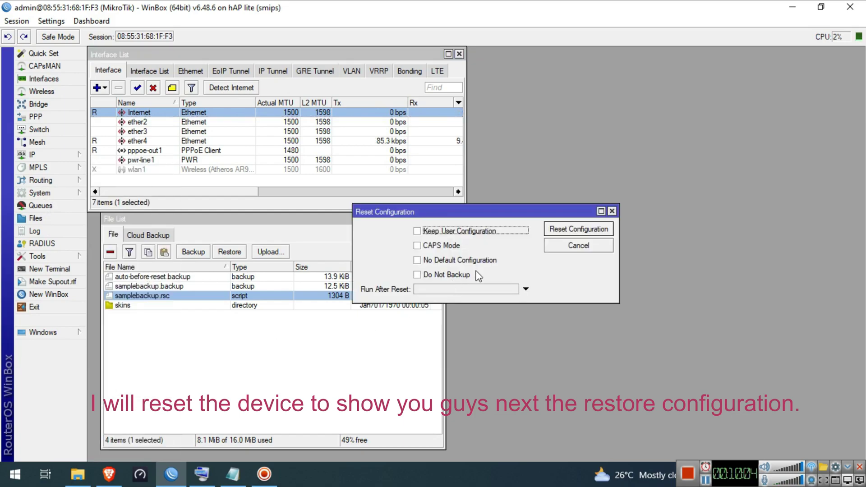
pyautogui.click(487, 261)
pyautogui.click(580, 231)
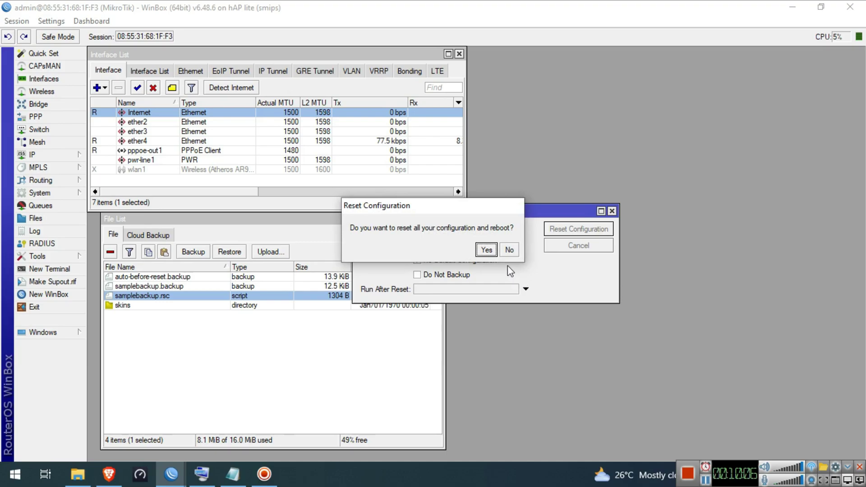
pyautogui.click(484, 248)
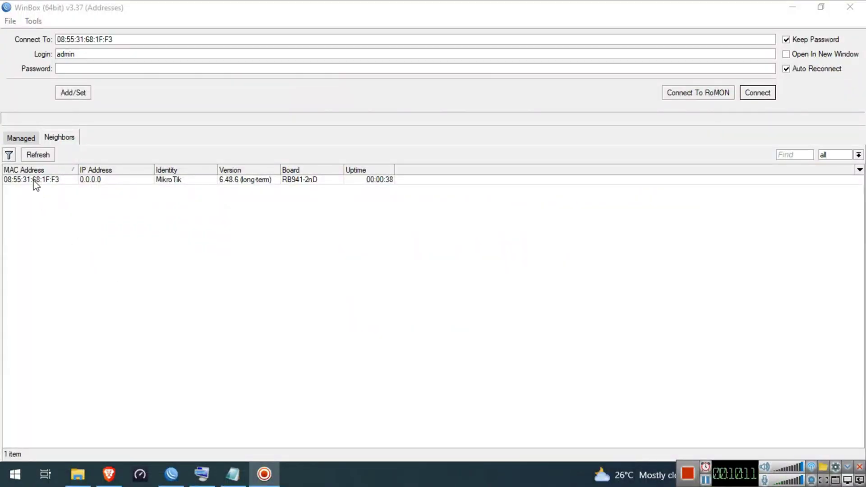
pyautogui.click(35, 181)
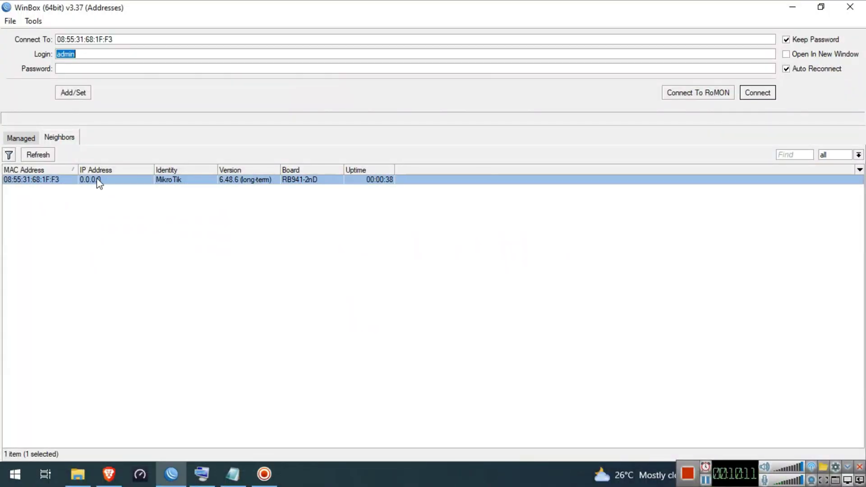
pyautogui.click(756, 94)
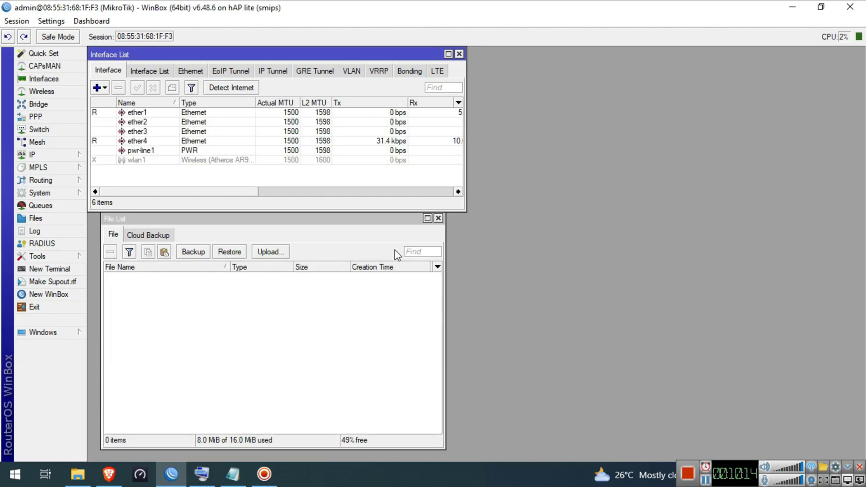
# Check the reset router's ether1 interface and its IP address list, closing the address list when done
pyautogui.click(146, 114)
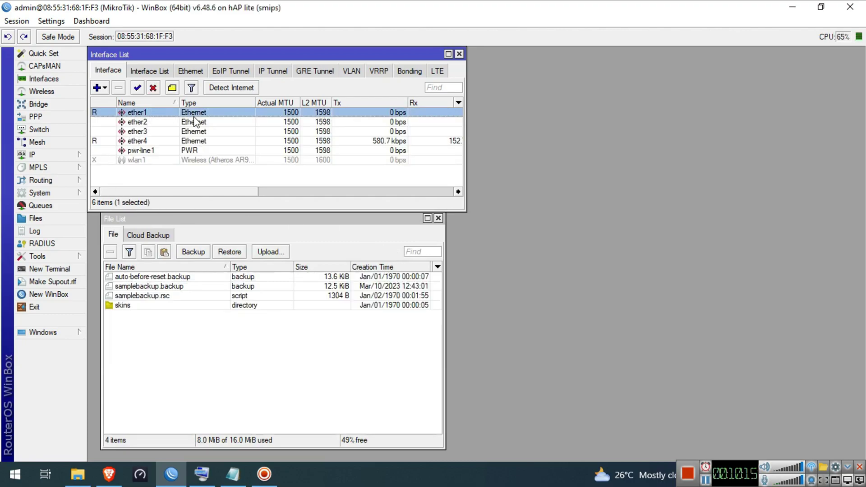
pyautogui.click(58, 156)
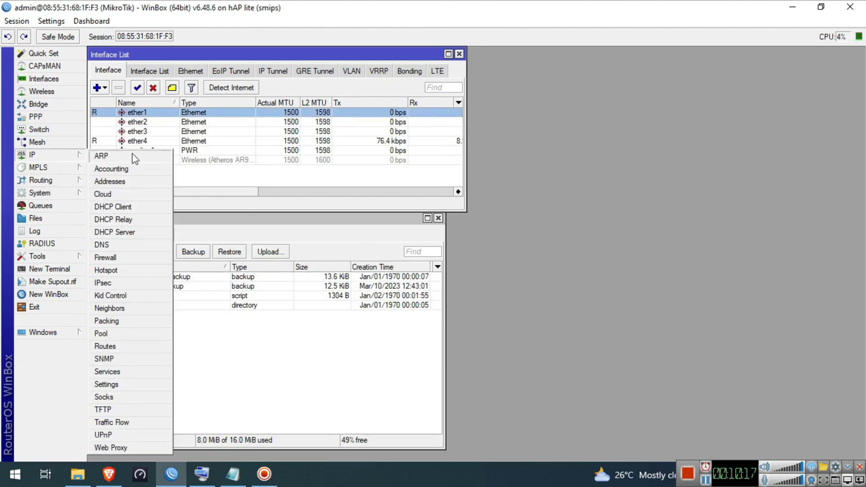
pyautogui.click(136, 183)
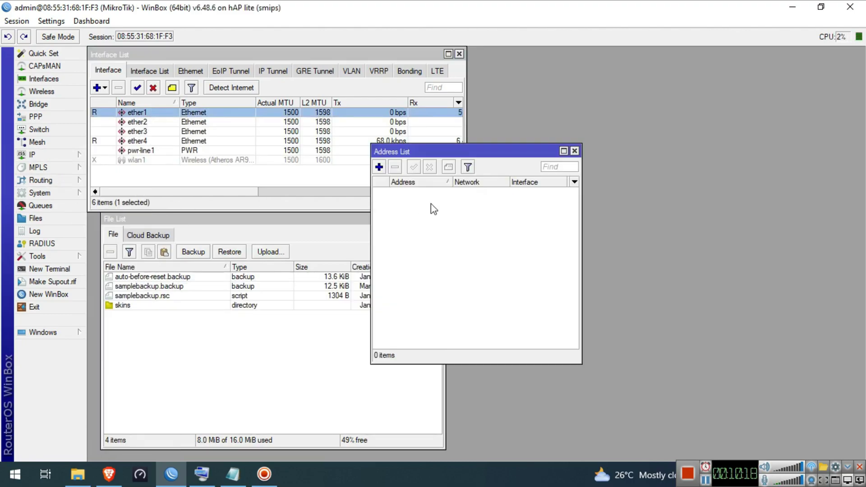
pyautogui.click(574, 151)
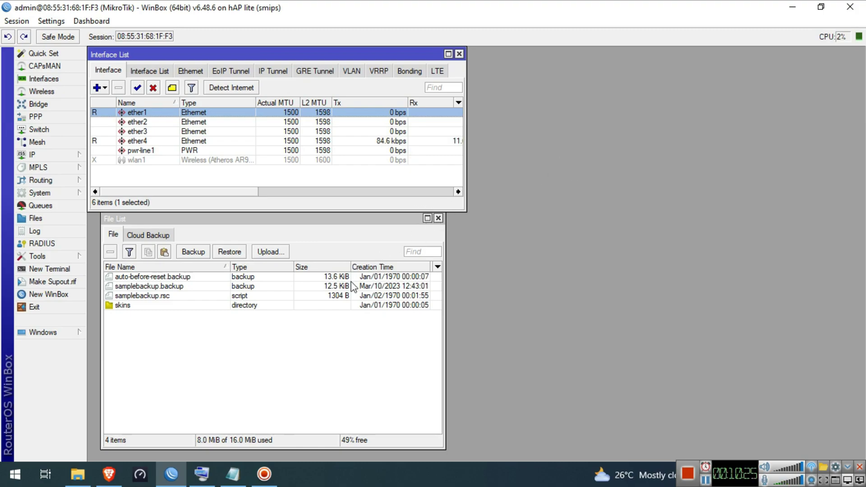
# Open the samplebackup script from the Saved Pictures folder and copy all commands from /interface wireless through set channel=long-term
pyautogui.click(84, 479)
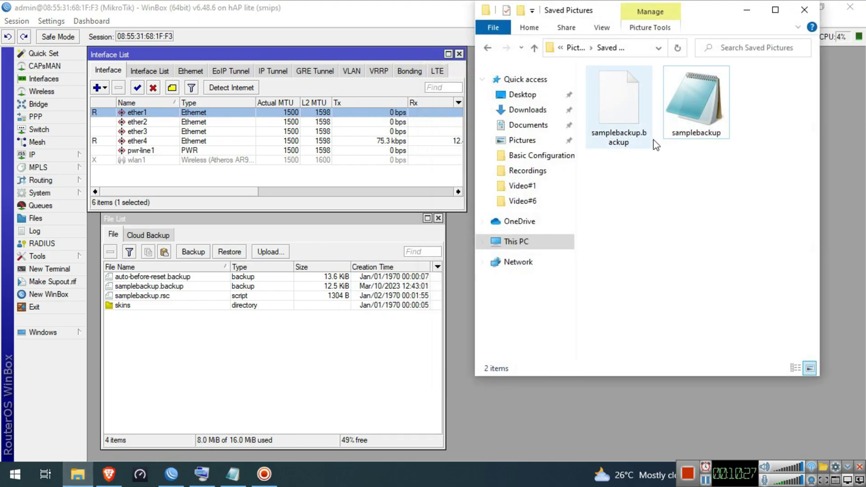
pyautogui.click(715, 121)
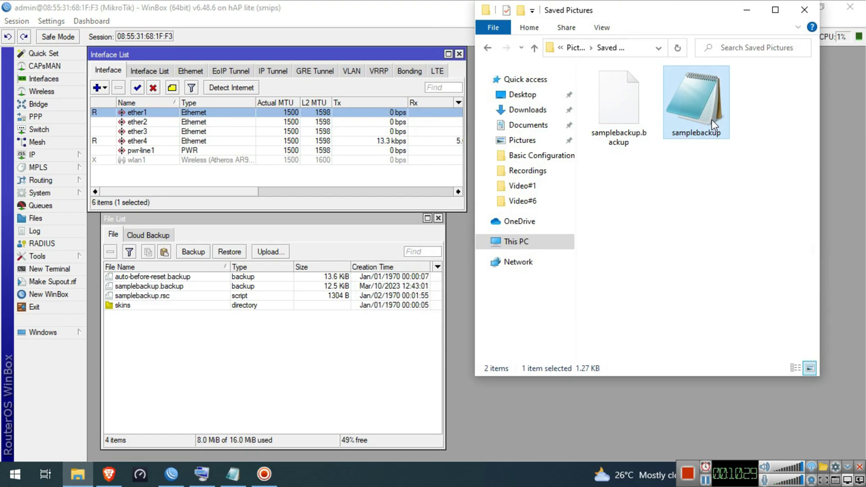
pyautogui.doubleClick(712, 120)
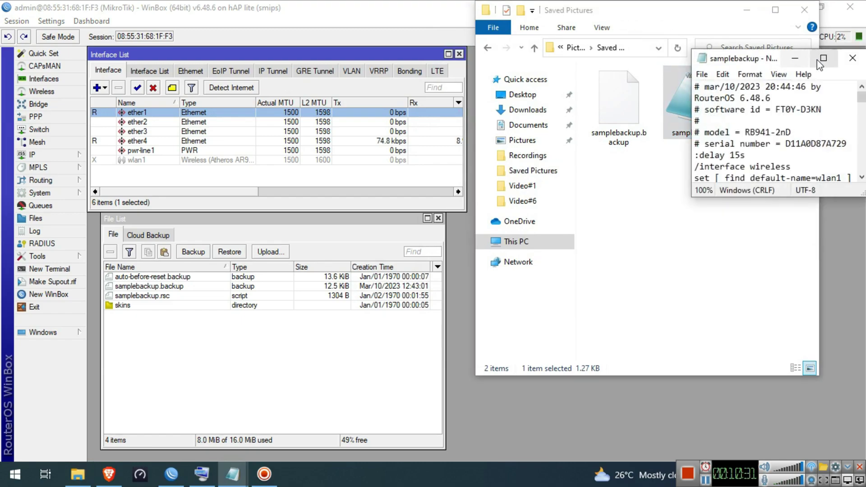
pyautogui.click(808, 58)
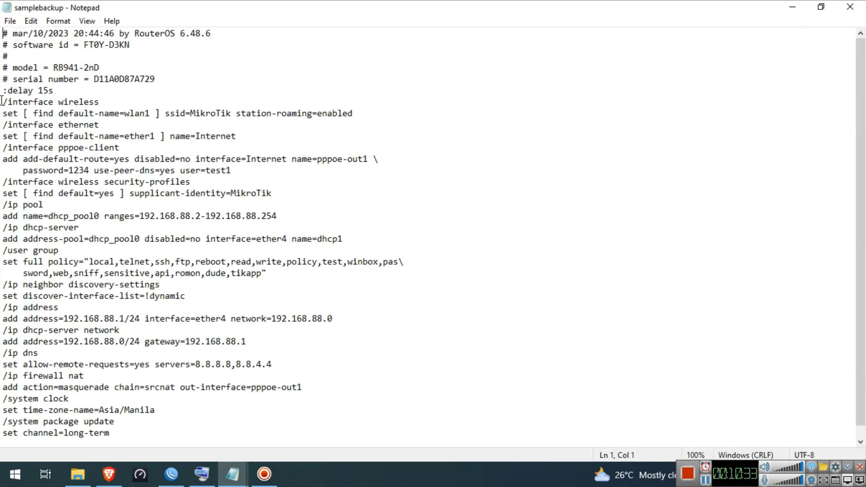
pyautogui.moveTo(3, 100); pyautogui.dragTo(167, 439)
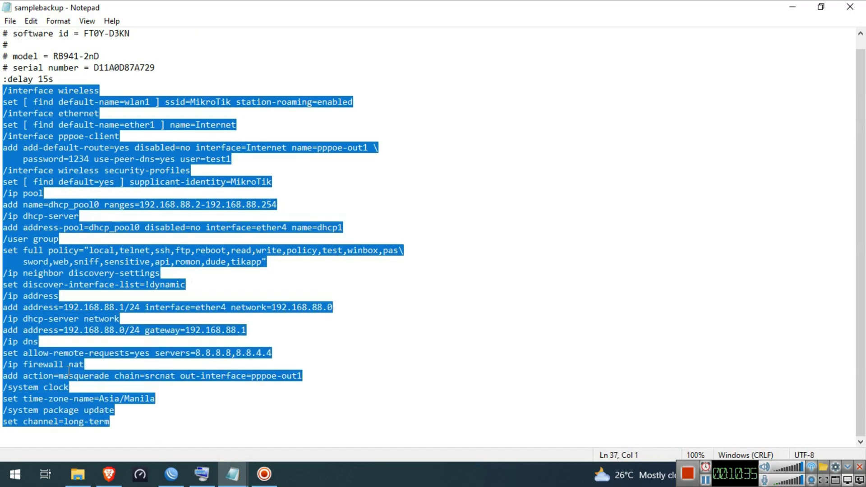
pyautogui.rightClick(36, 266)
pyautogui.click(63, 306)
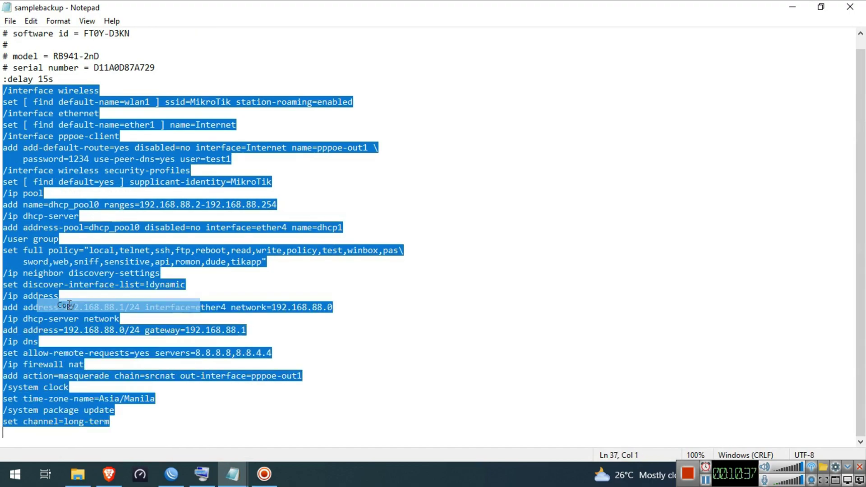
pyautogui.click(790, 10)
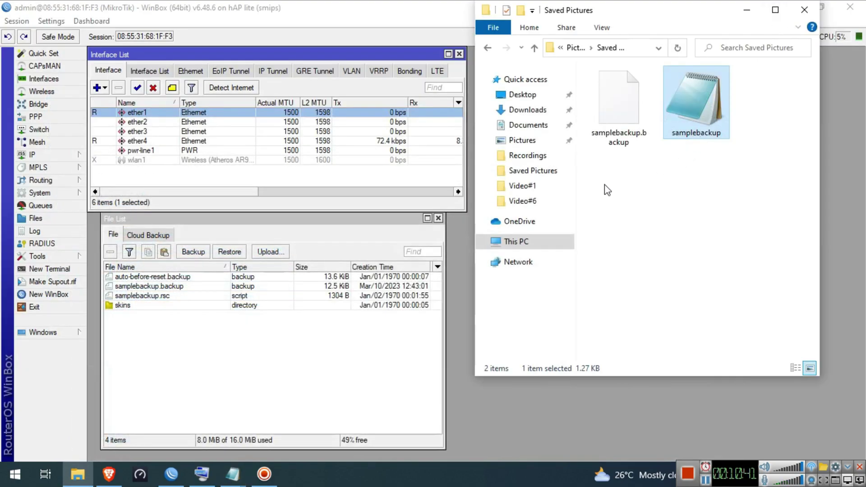
pyautogui.click(748, 10)
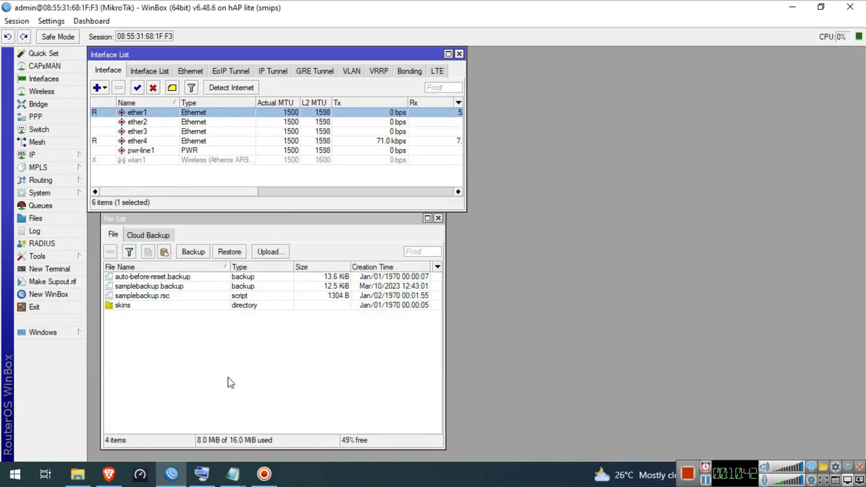
# Paste the copied samplebackup commands into a new router terminal to execute them
pyautogui.click(54, 270)
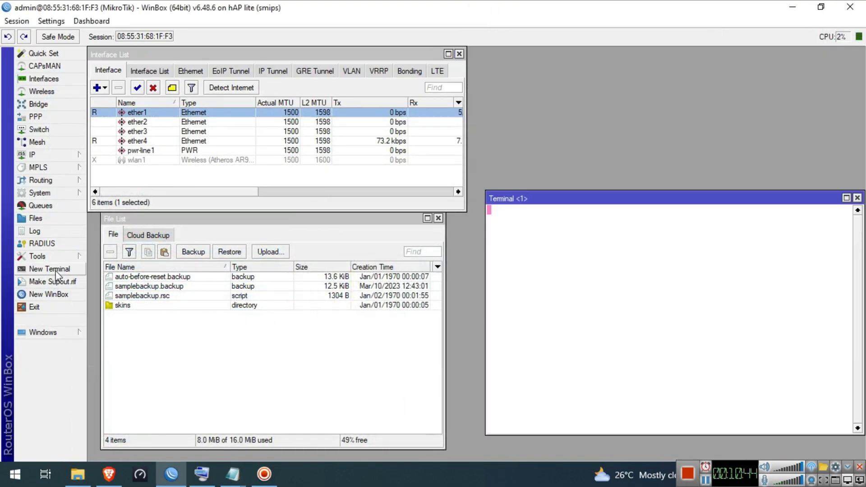
pyautogui.rightClick(756, 401)
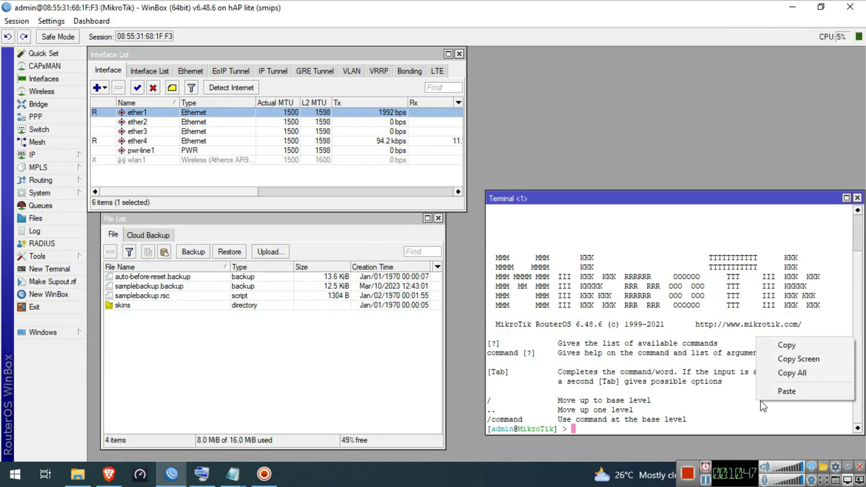
pyautogui.click(785, 392)
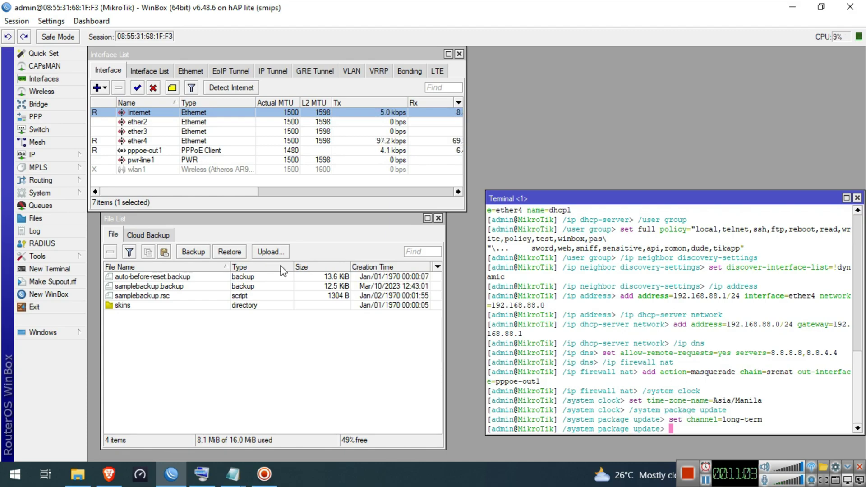
# Verify the configuration applied by the pasted commands in the Internet interface's properties and the IP address list, closing both when done
pyautogui.click(63, 155)
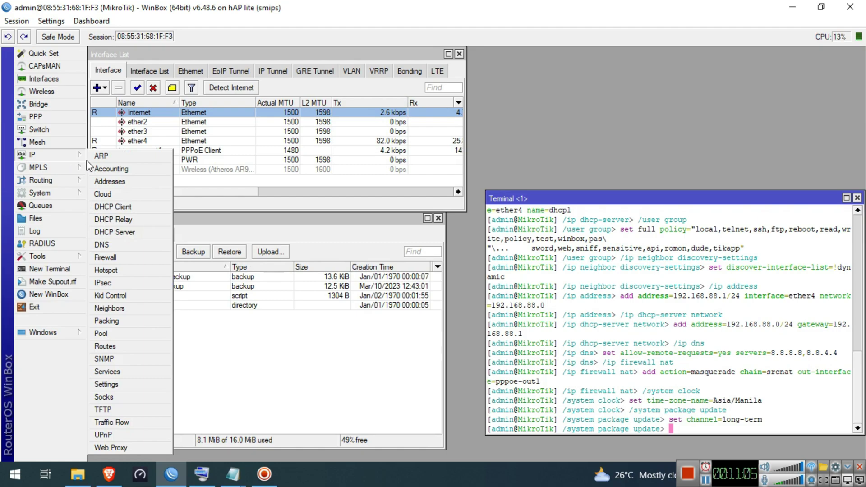
pyautogui.click(144, 114)
pyautogui.doubleClick(144, 114)
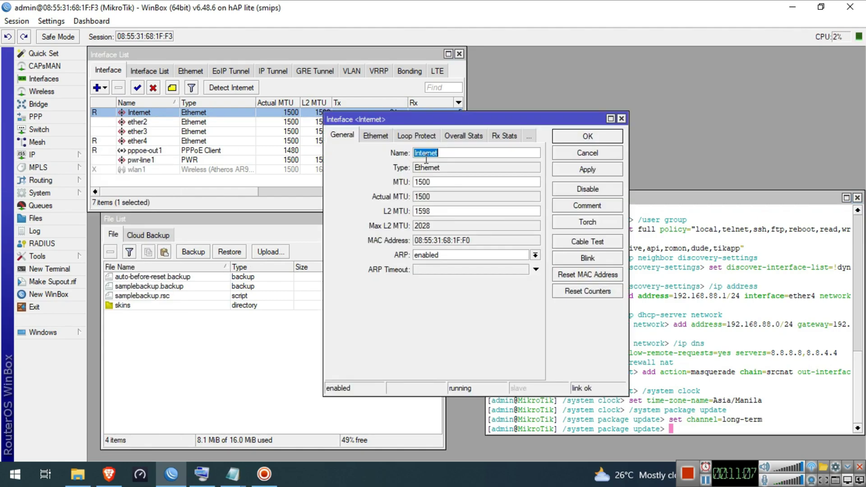
pyautogui.click(588, 137)
pyautogui.click(54, 155)
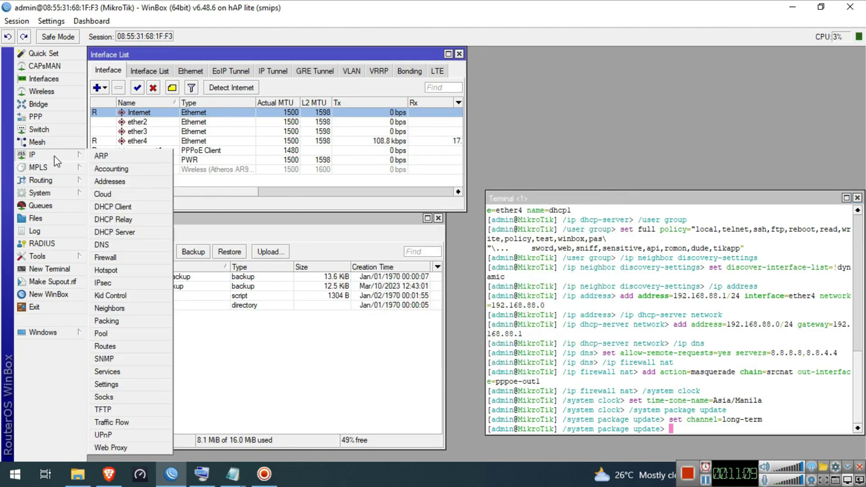
pyautogui.click(110, 182)
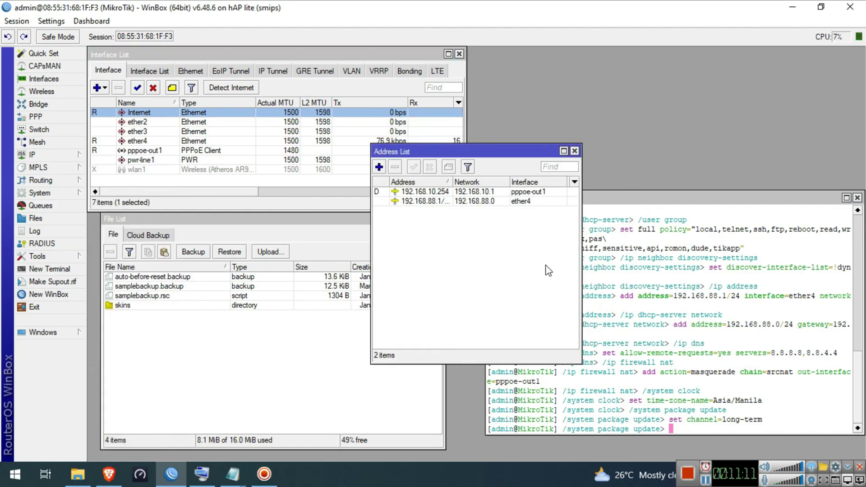
pyautogui.click(575, 151)
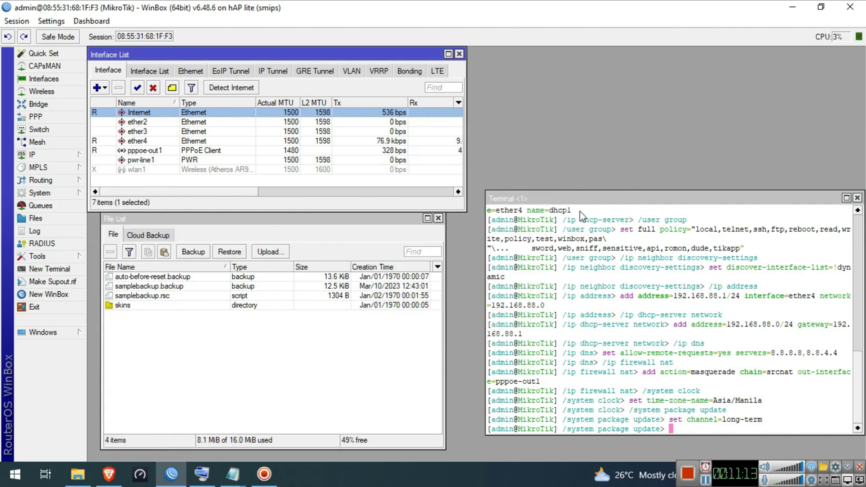